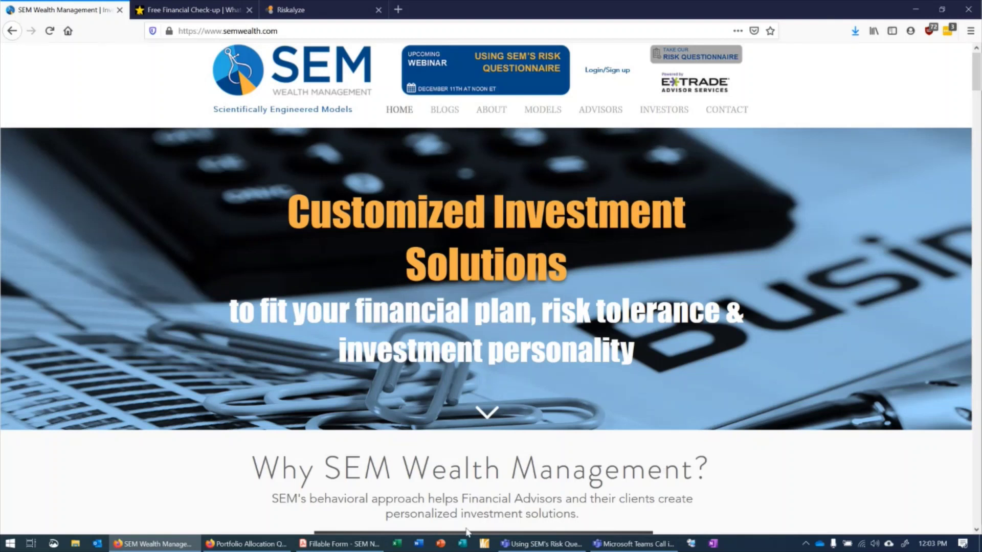
Switch to Acrobat and examine the investment experience, income, net worth and risk tolerance section of the New Account Form
left_click(353, 547)
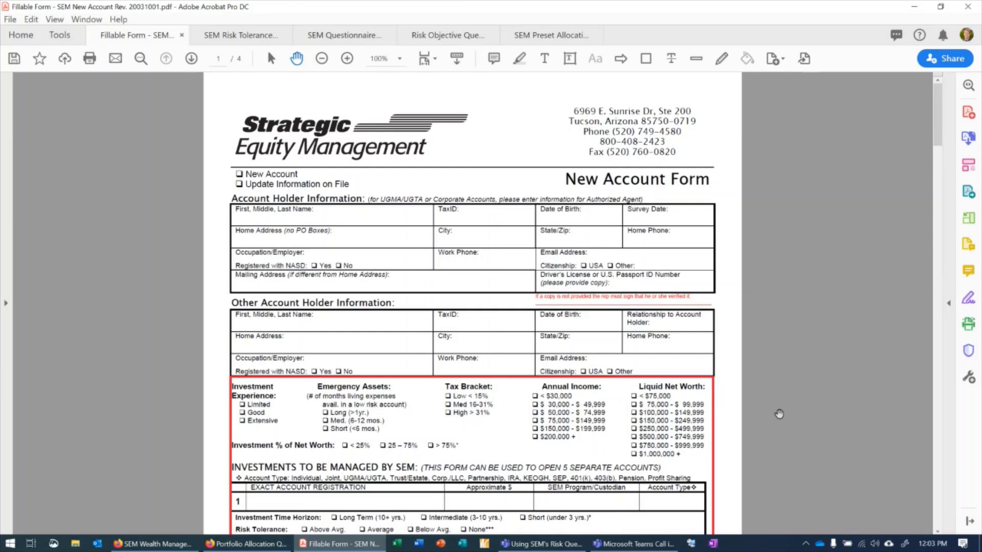
scroll(767, 408, "down", 2)
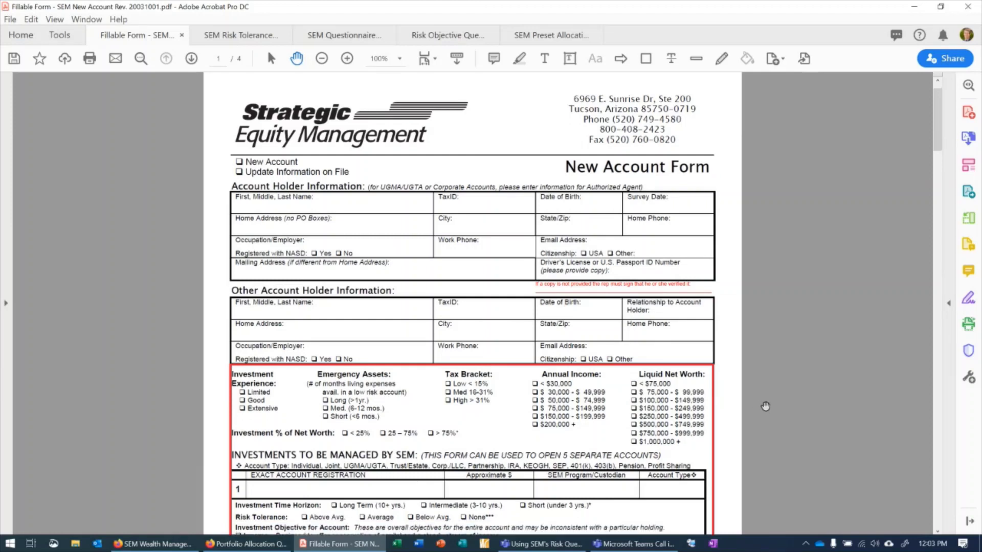
scroll(767, 407, "down", 2)
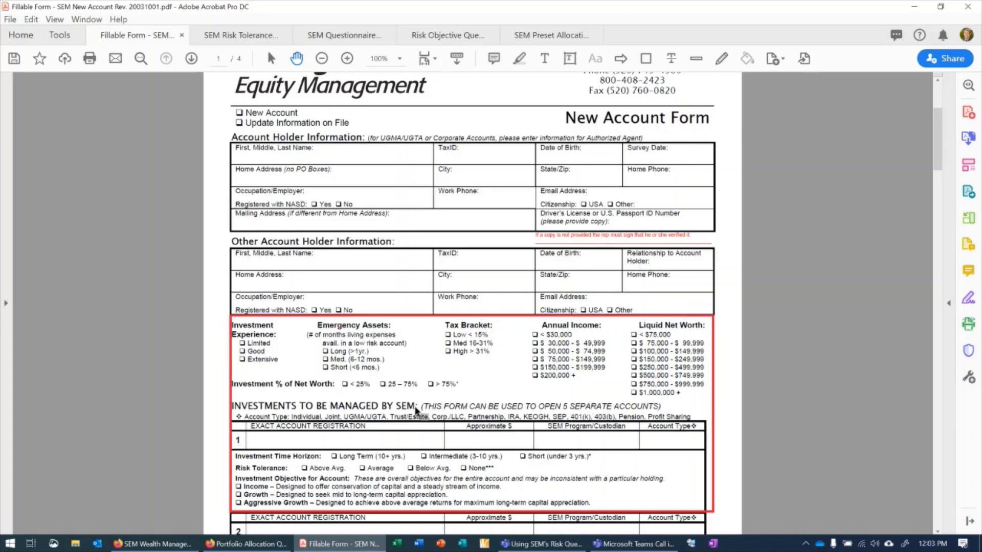
scroll(415, 408, "up", 2)
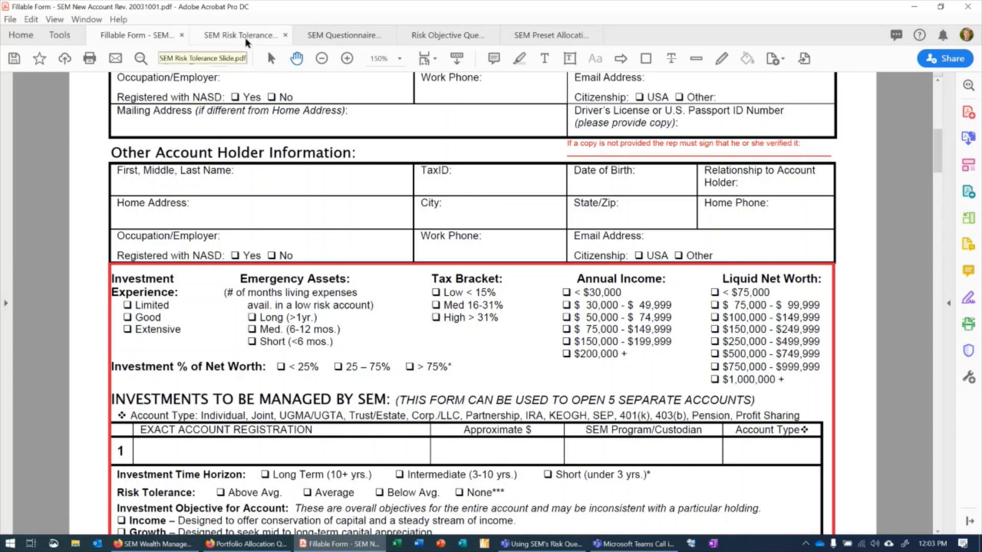
Review the SEM Risk Tolerance slide, the SEM Questionnaire and the Risk Objective Questionnaire PDFs in turn
left_click(247, 43)
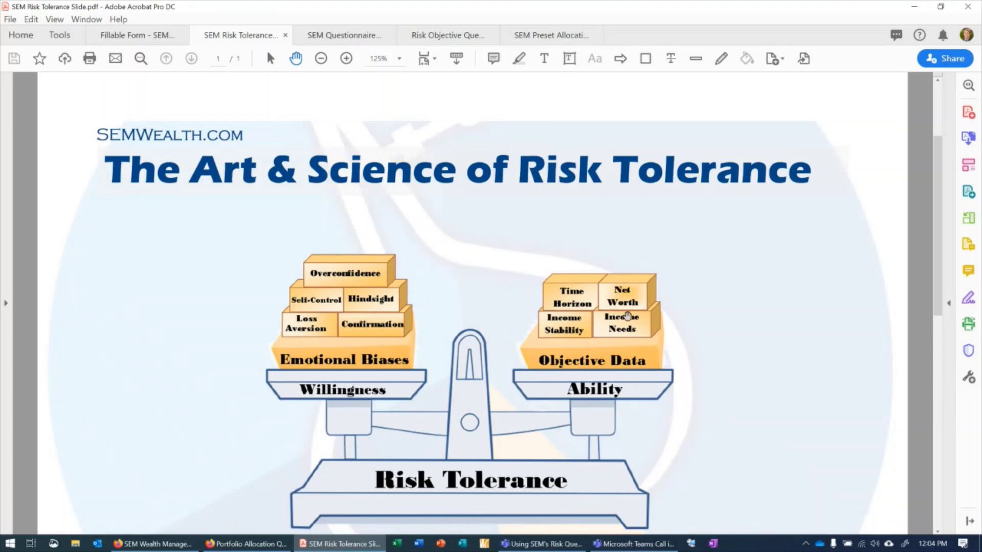
left_click(357, 39)
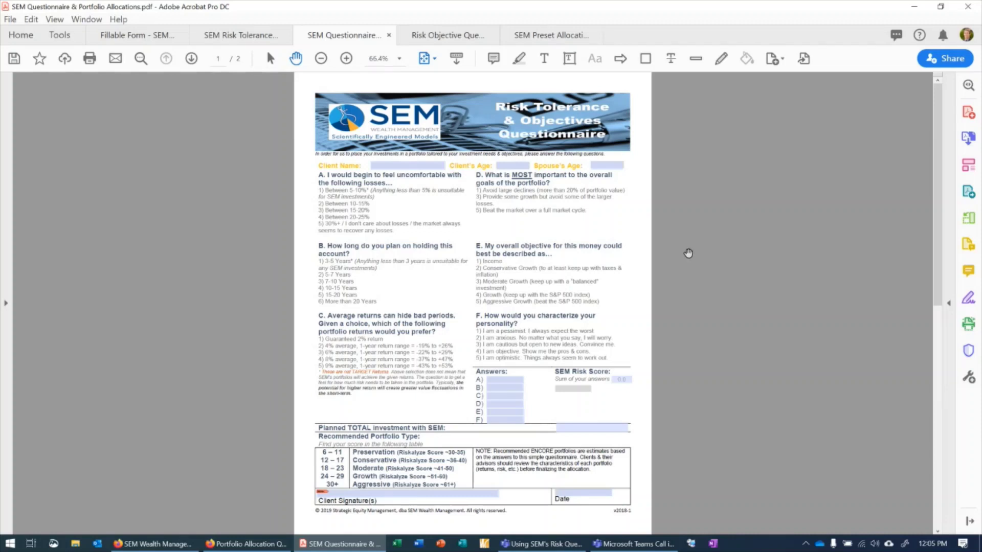
left_click(431, 39)
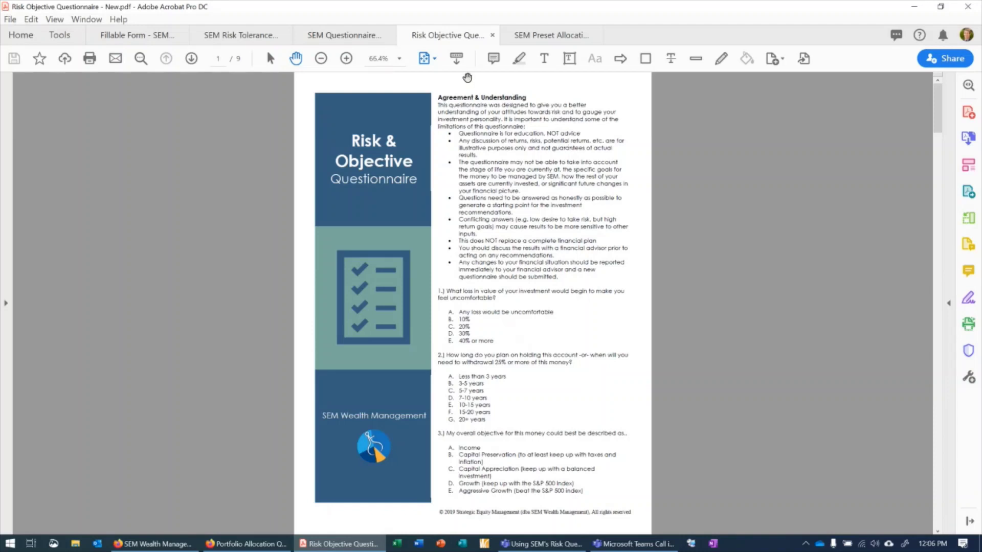
Cross out the first page of the SEM Questionnaire with a red diagonal line, and return to the Risk Objective Questionnaire
left_click(355, 41)
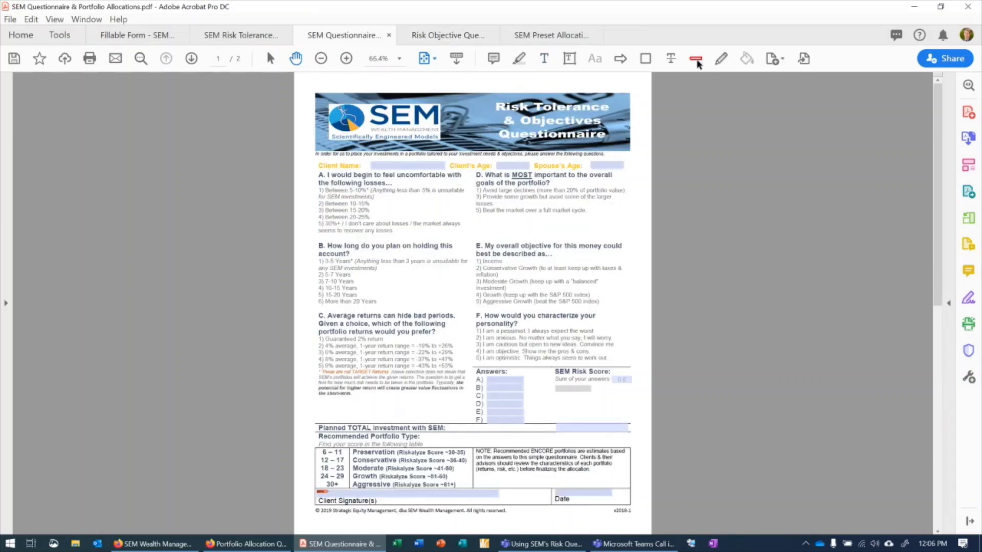
left_click(697, 61)
left_click_drag(341, 475, 623, 121)
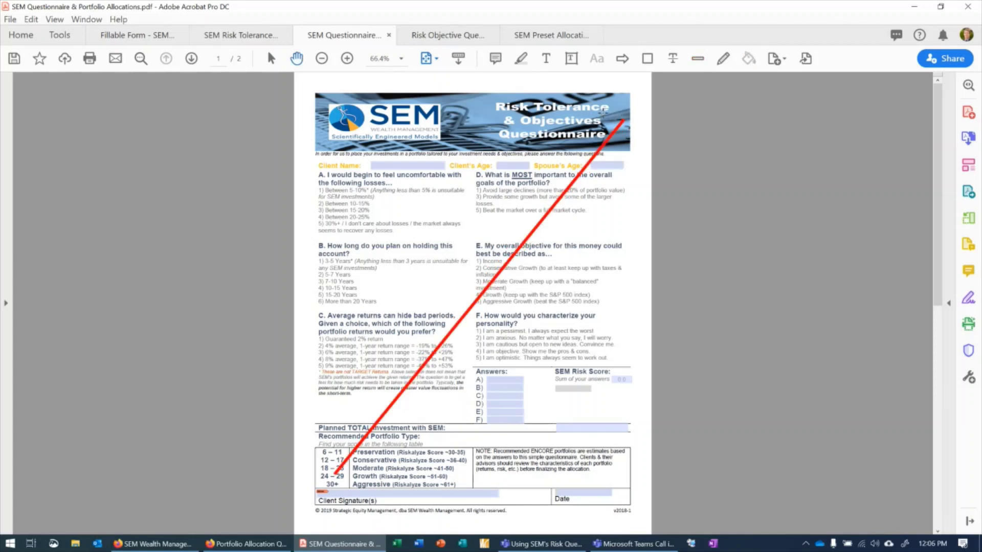
left_click(444, 37)
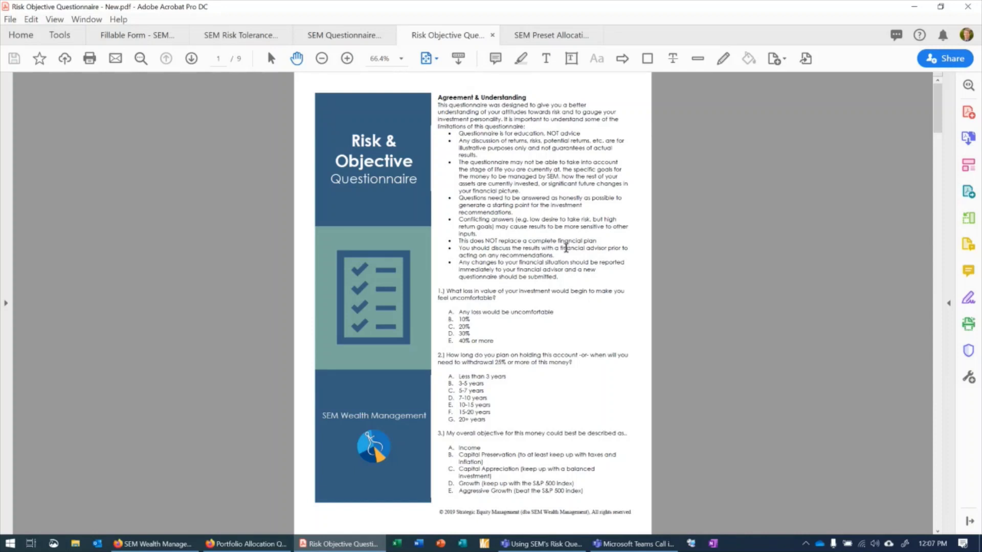
Switch to Firefox, open the risk questionnaire from the SEM home page, and bring up the copy in the private browsing window
left_click(153, 544)
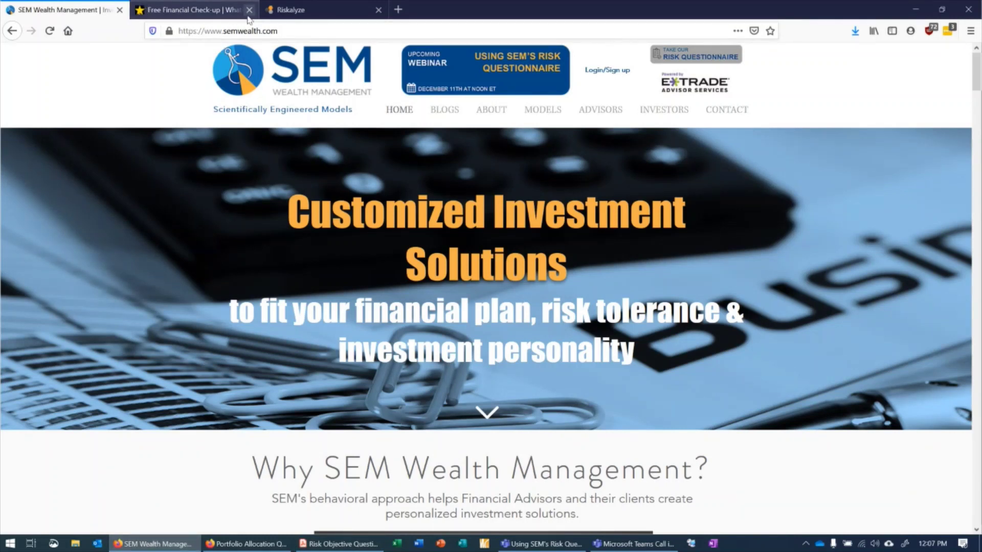
mouse_move(682, 123)
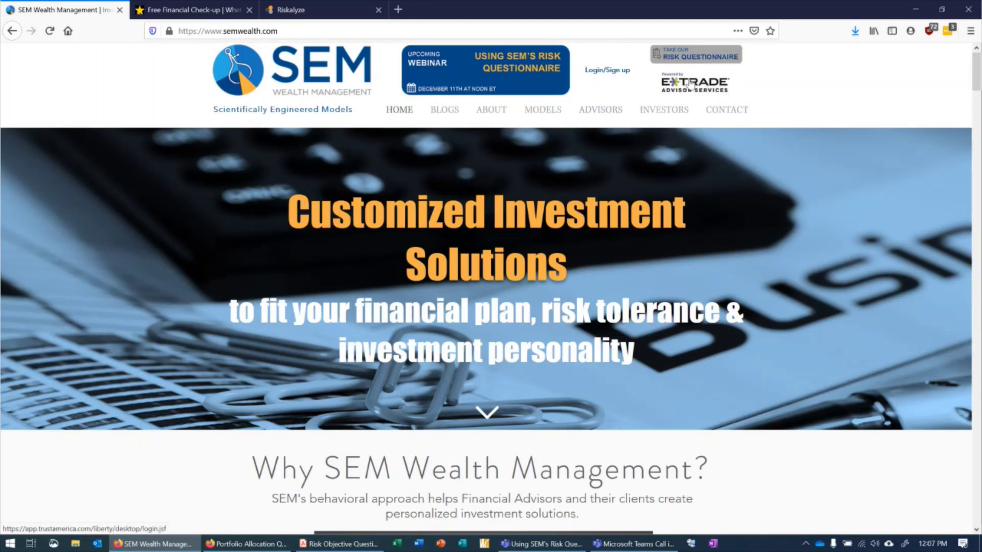
left_click(709, 57)
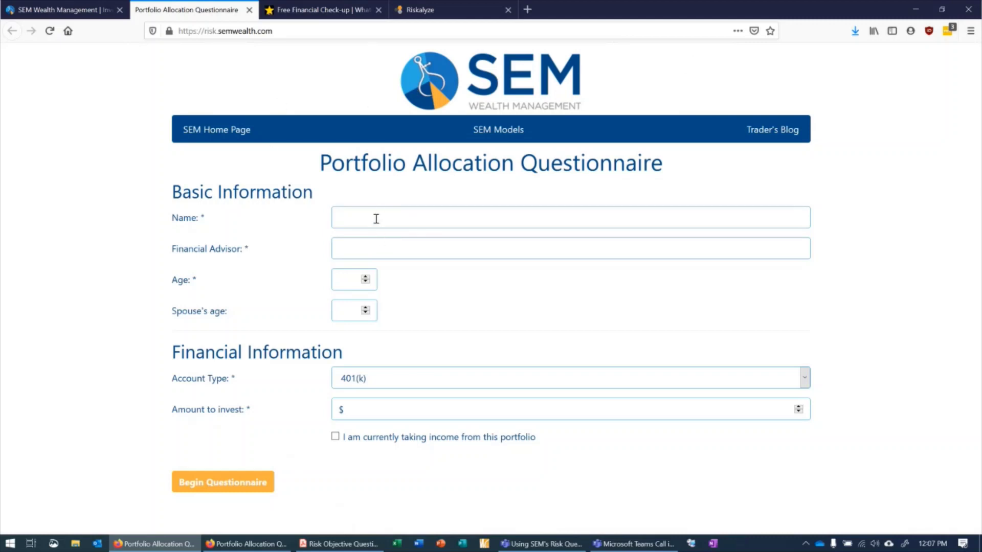
left_click(277, 547)
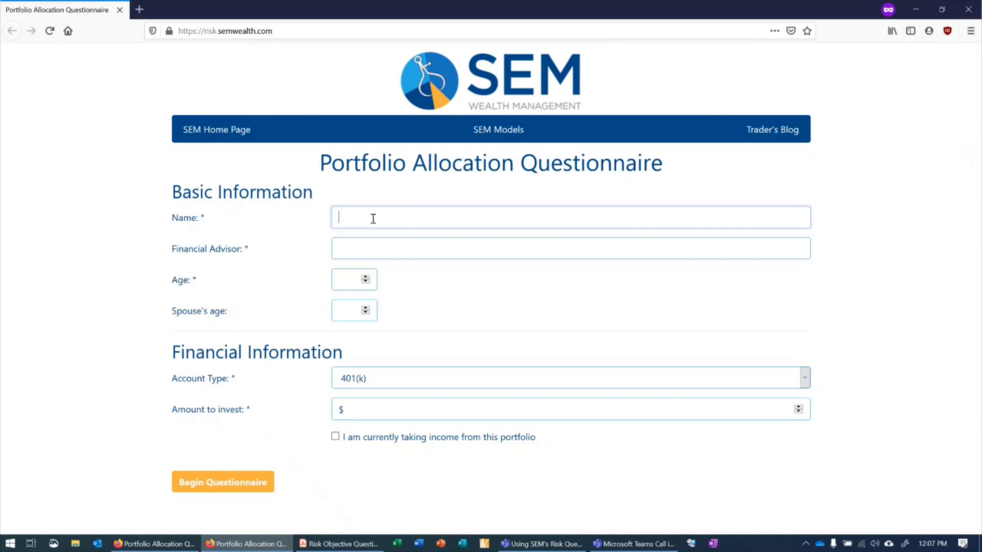
Fill in the client's name and the financial advisor's name, set the age to 40, and leave the spouse's age blank
type("Joe Sample")
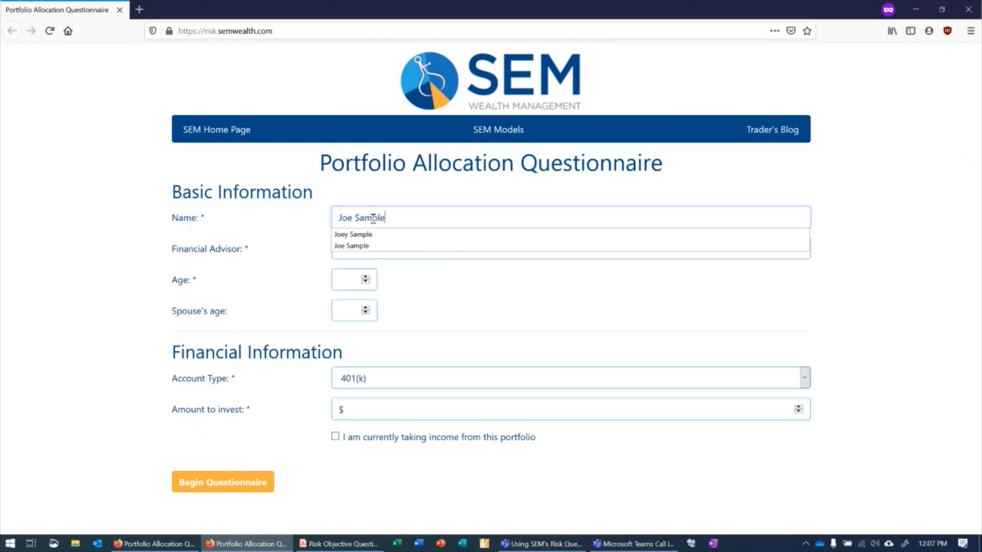
key("Tab")
type("Jim")
key("Tab")
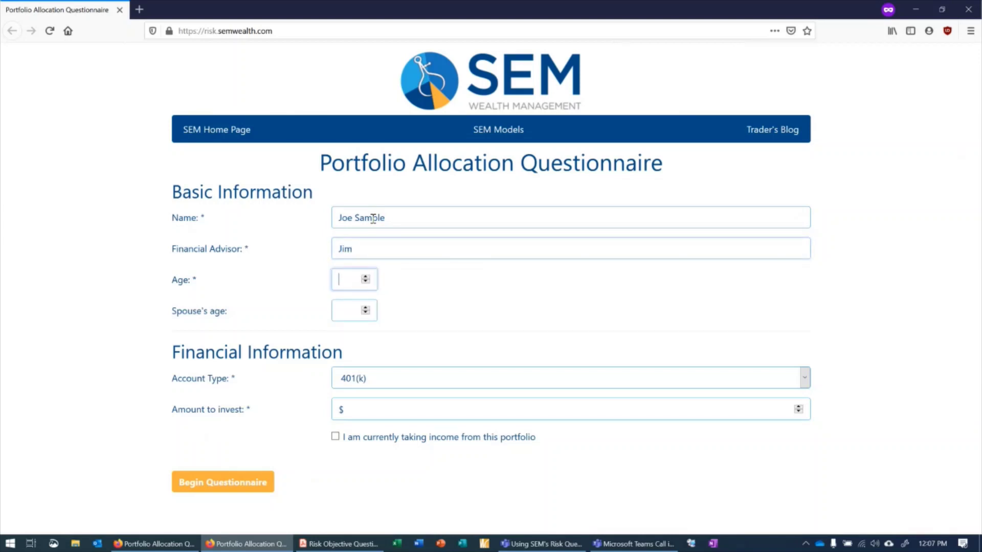
type("40")
key("Tab")
key("Tab")
key("Tab")
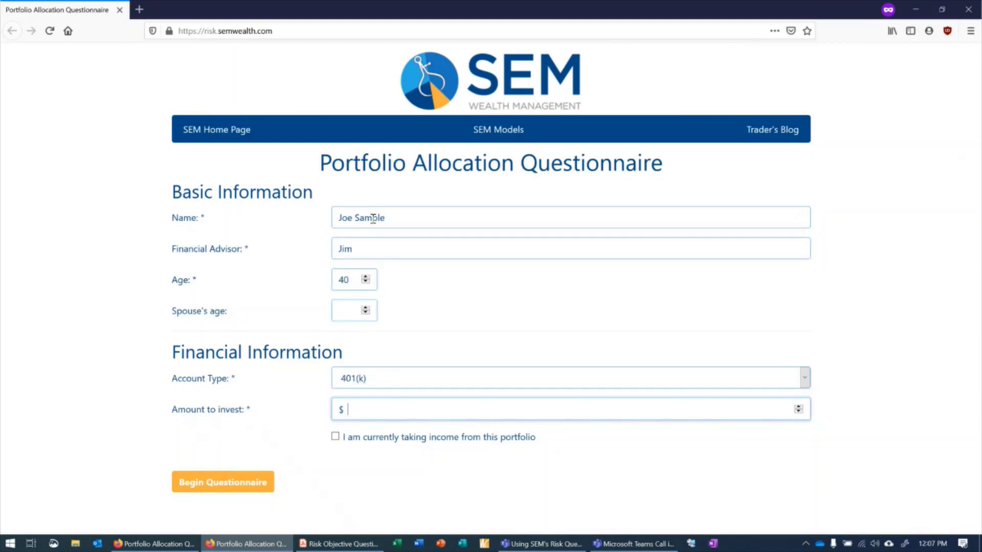
Set the account type to IRA (Traditional) and the amount to invest to $275000
left_click(402, 383)
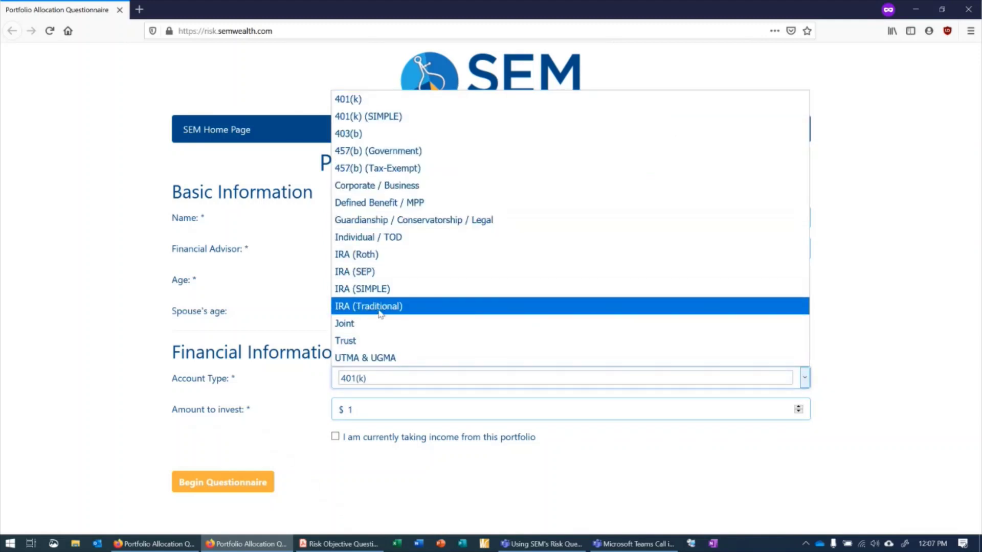
left_click(380, 307)
left_click(370, 410)
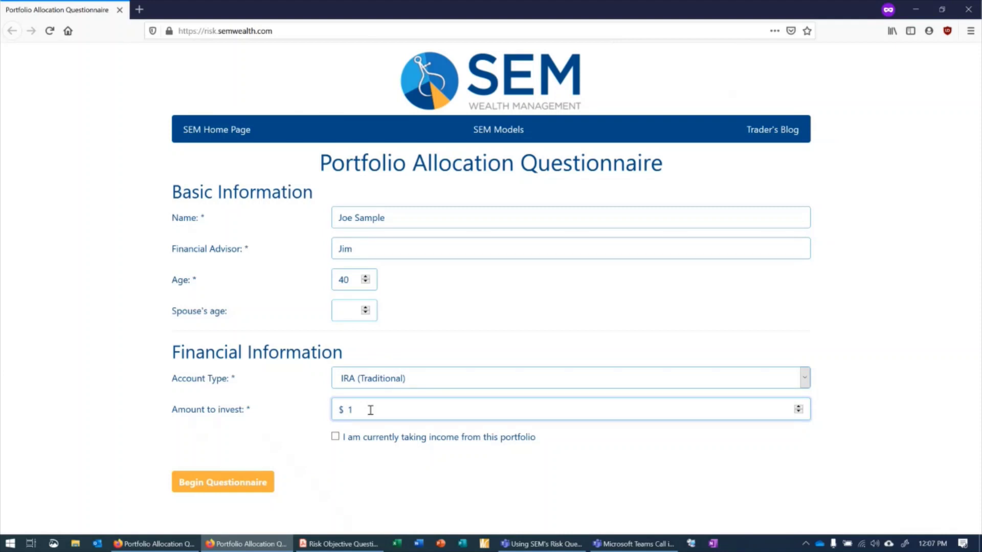
key("BackSpace")
type("275000")
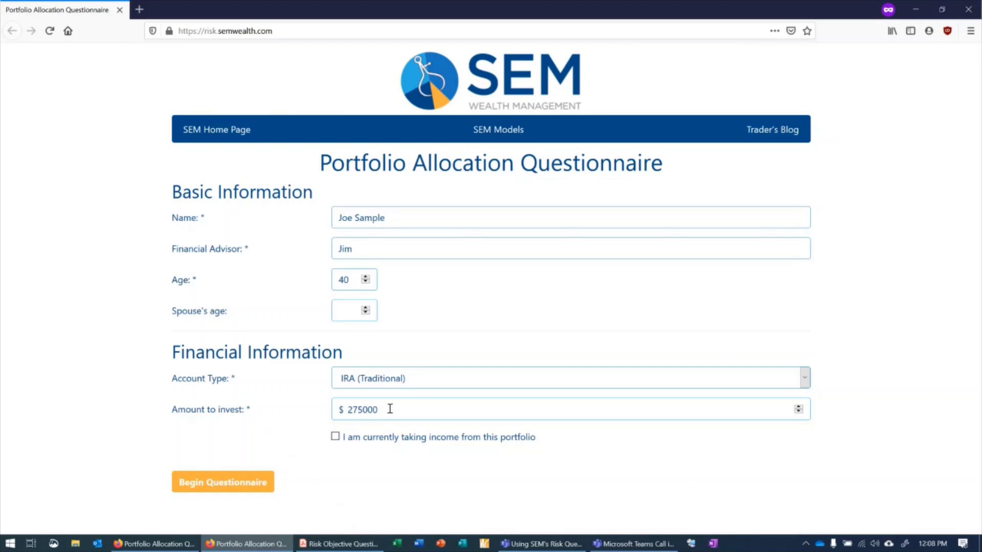
Begin the questionnaire, agreeing to the disclaimer, and answer question 1 with 30% ($82,500.00) after viewing its loss chart
left_click(229, 484)
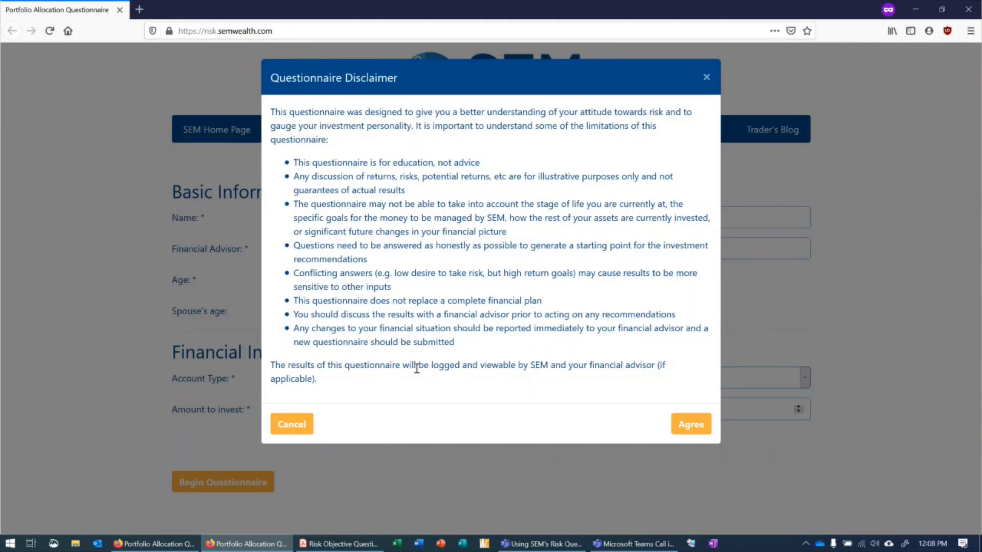
left_click(698, 426)
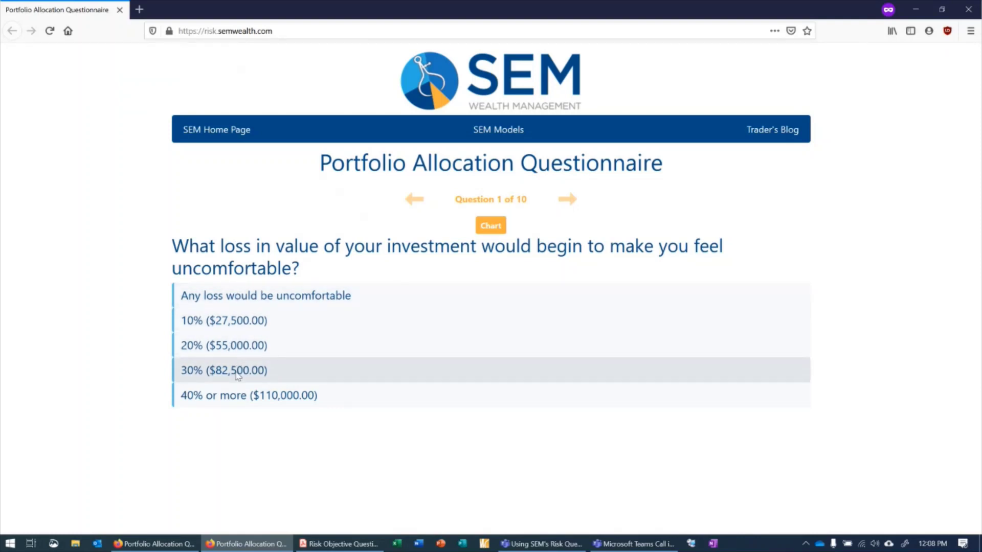
left_click(491, 225)
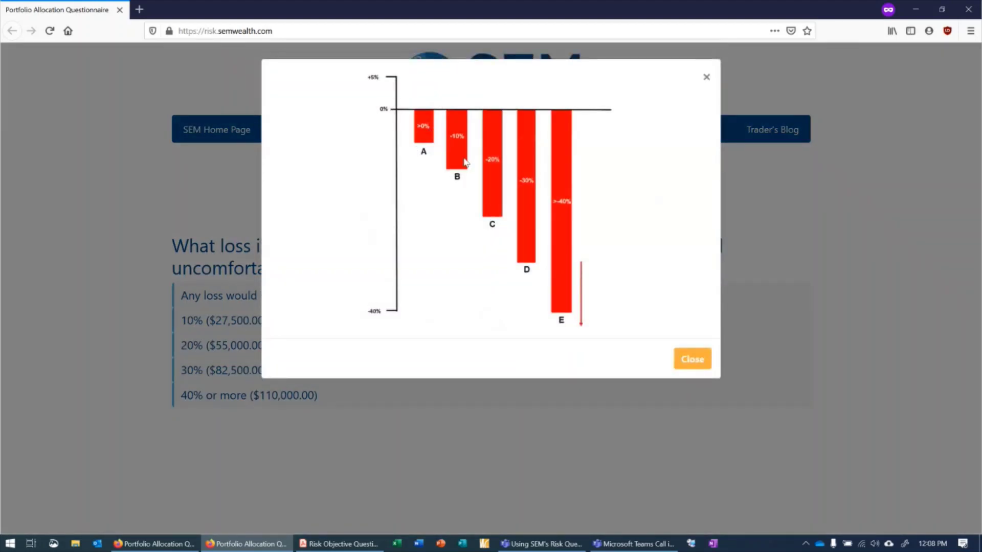
left_click(693, 362)
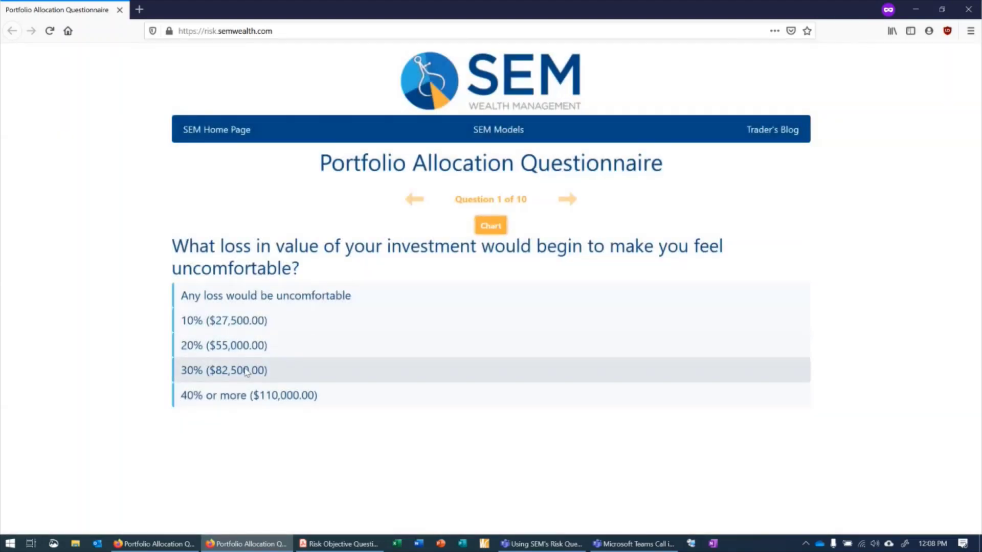
left_click(248, 372)
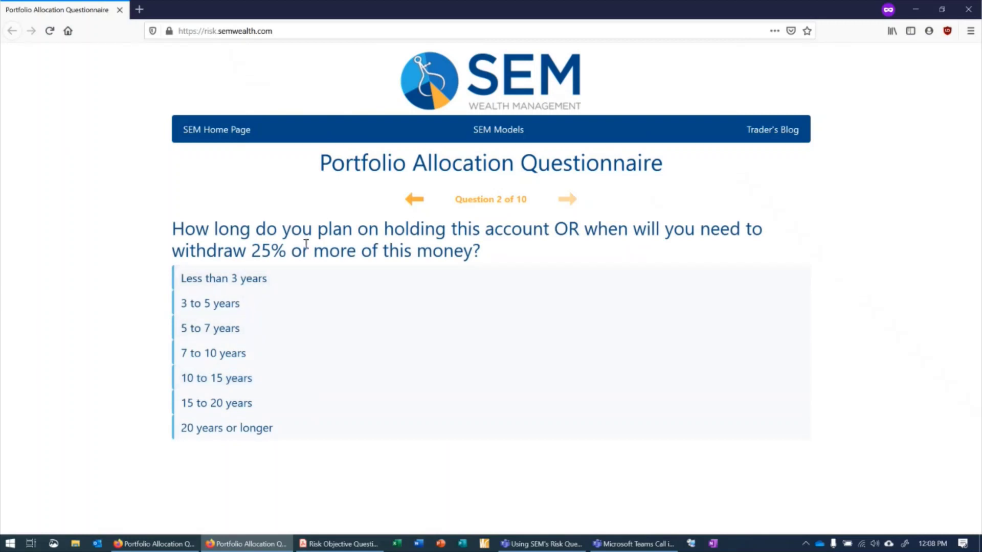
Answer questions 2 to 4 with 15 to 20 years, Growth, and some market participation while avoiding some of the larger losses
left_click(249, 404)
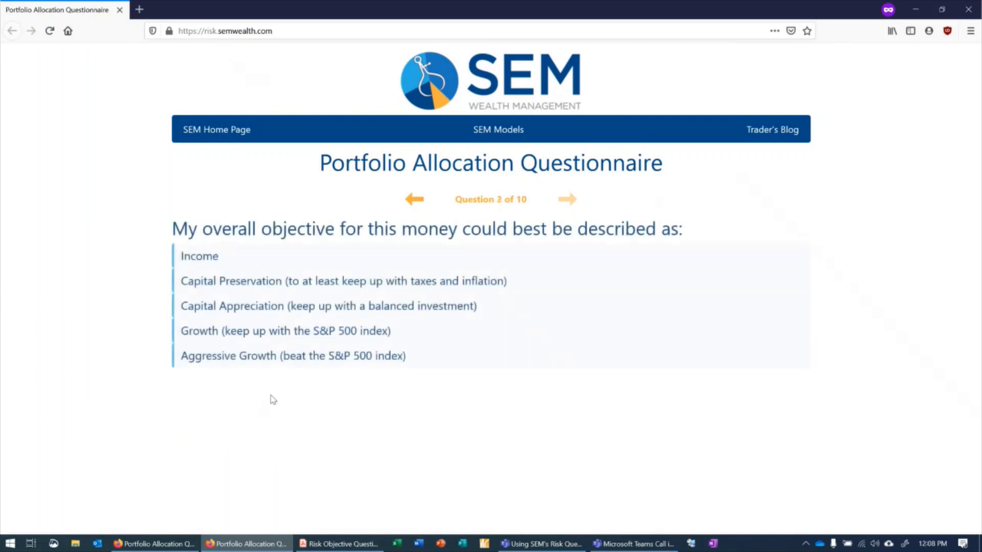
left_click(304, 338)
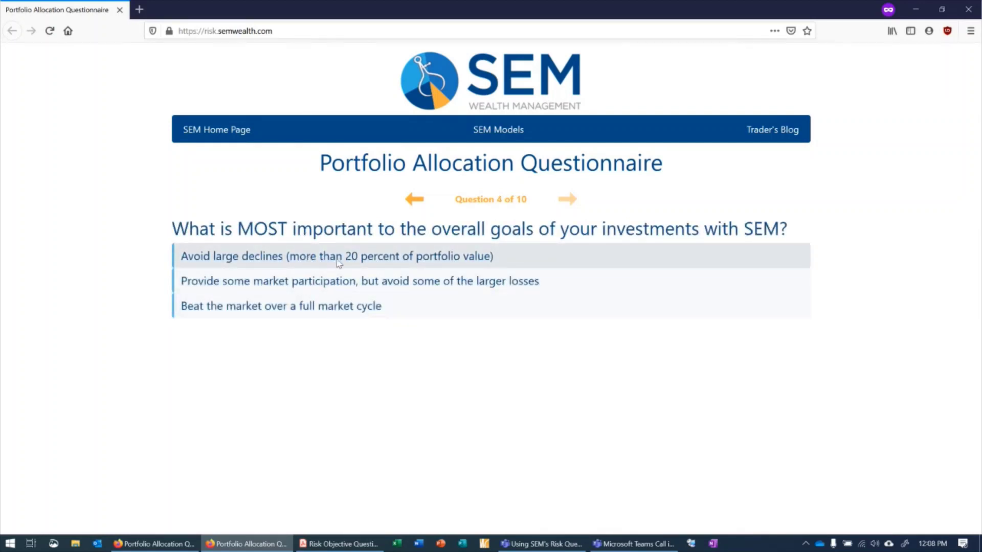
left_click(286, 283)
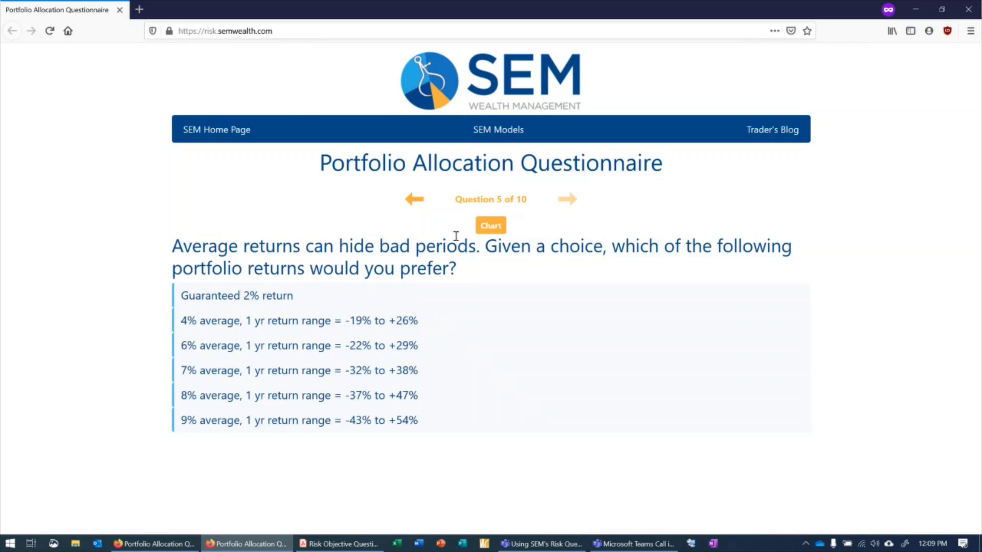
View the return range chart for question 5 and choose the 7% average portfolio with a -32% to +38% range
left_click(489, 227)
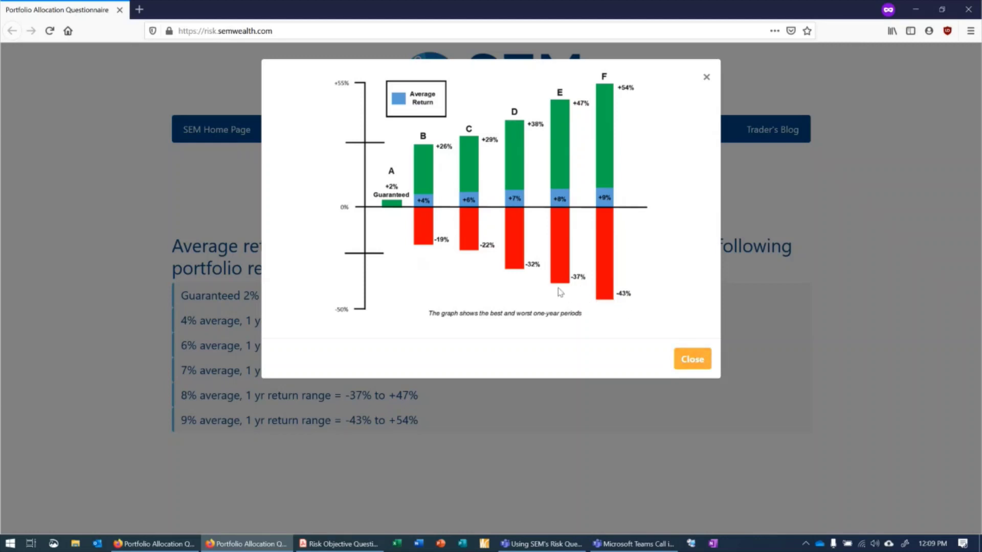
left_click(690, 360)
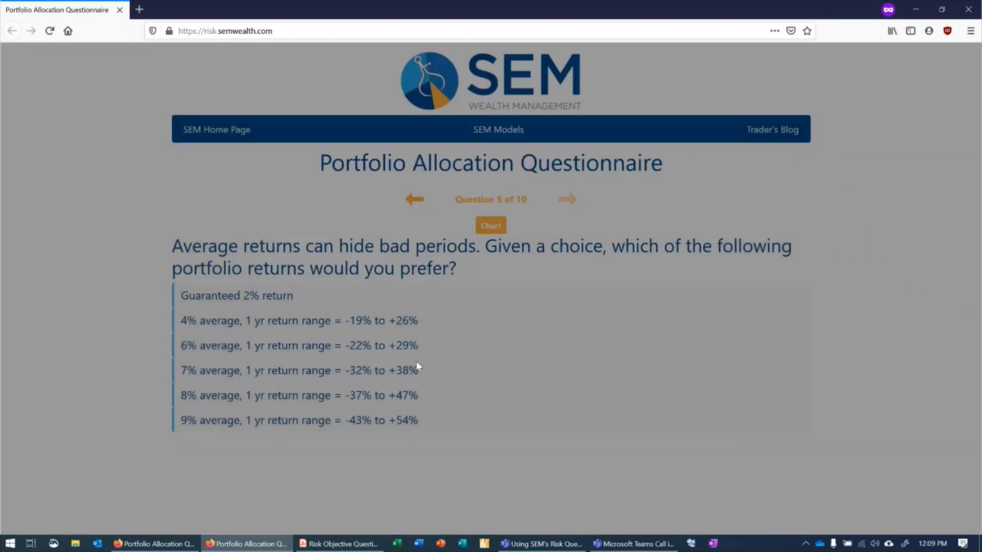
left_click(298, 377)
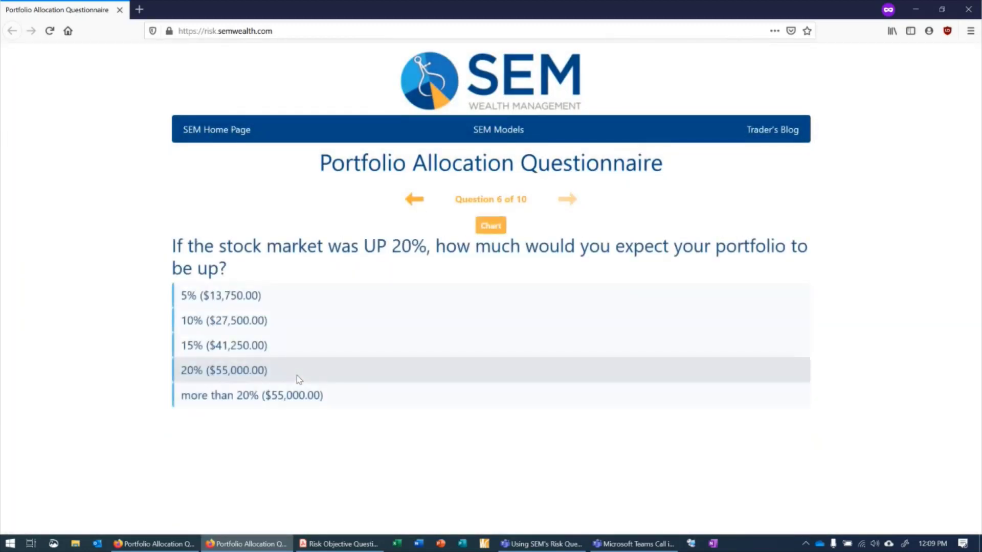
Answer question 6 with 20% ($55,000.00), question 7 with the second option, question 8 with doing nothing and trusting the advisor, and question 9 with Exposure
left_click(234, 374)
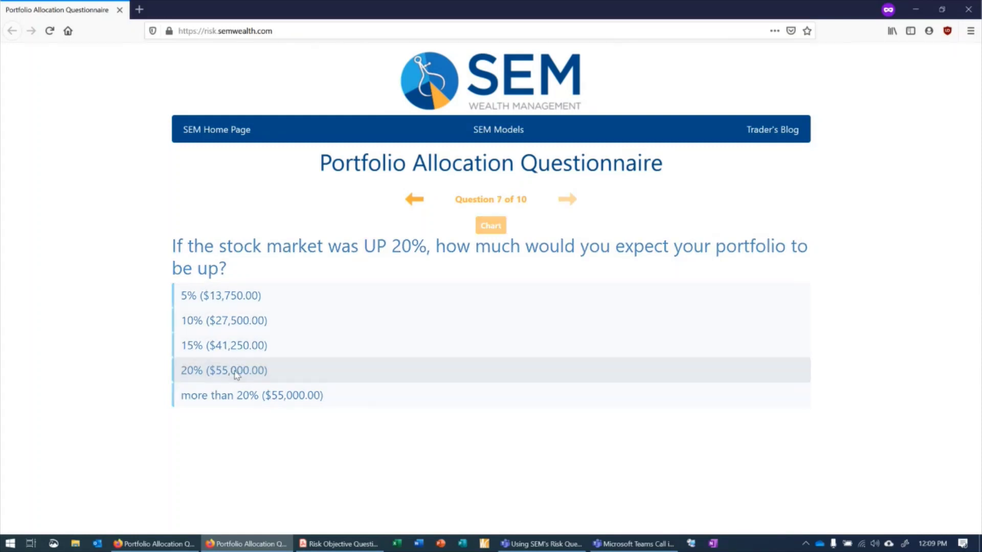
left_click(233, 324)
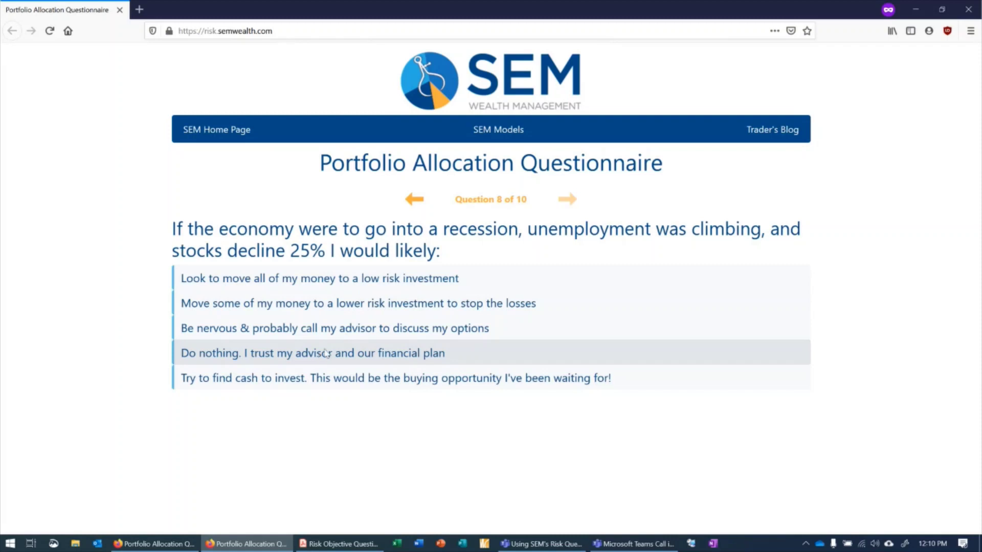
left_click(299, 355)
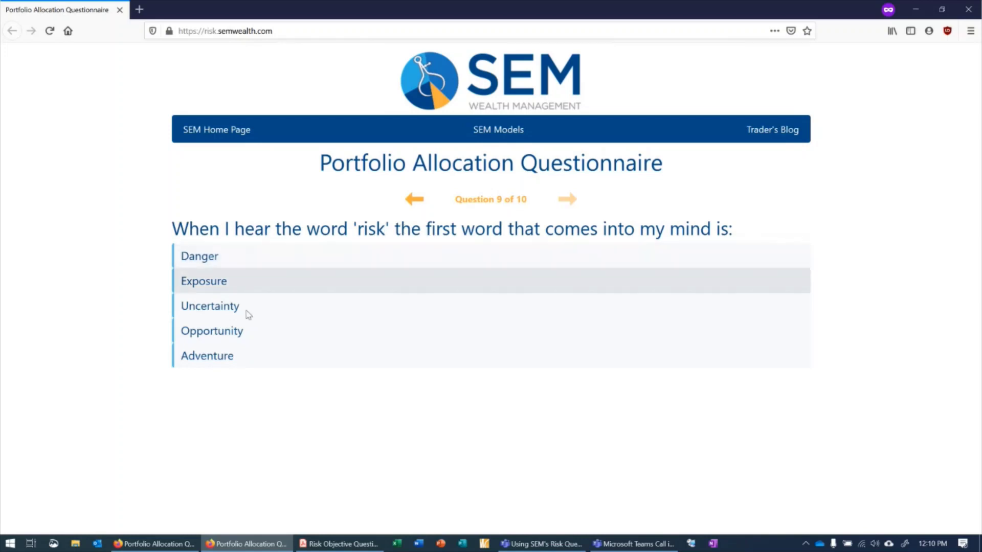
left_click(222, 282)
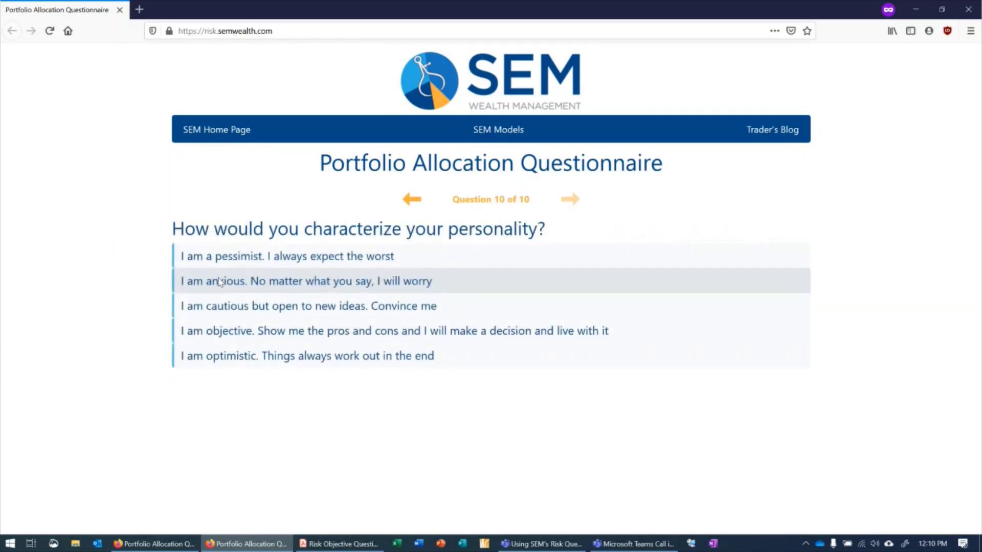
Answer question 10 with the objective personality option, finish the questionnaire, and check the Riskalyze comparison score in the results
left_click(289, 332)
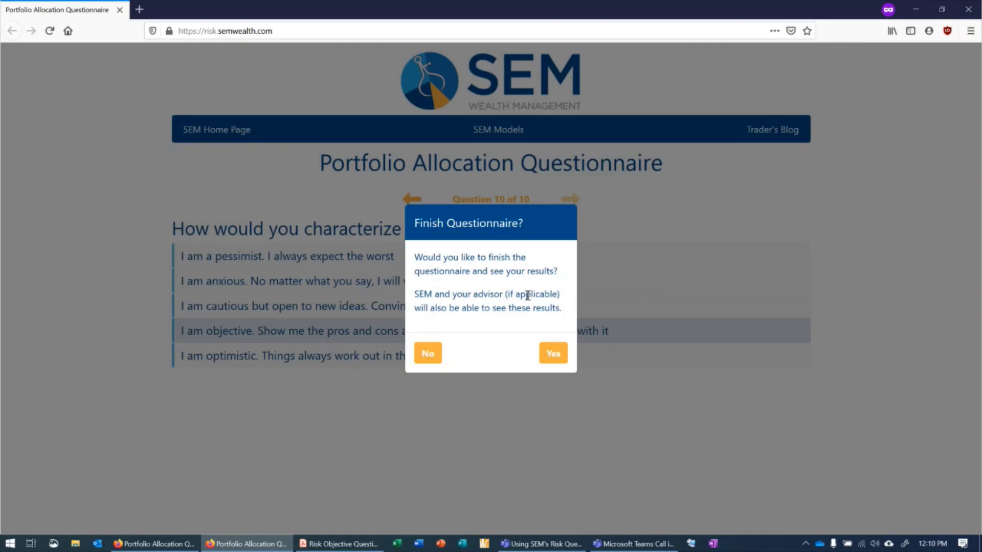
left_click(554, 354)
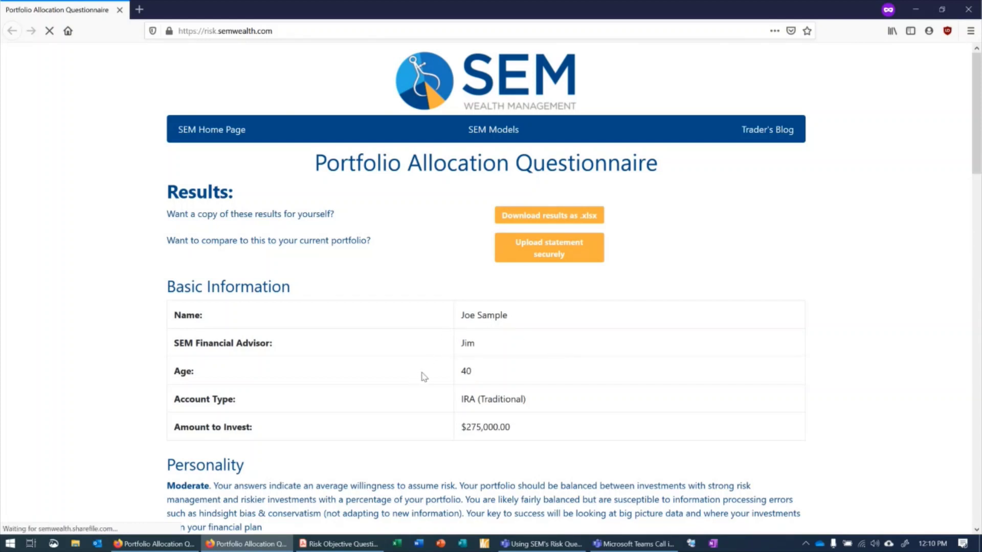
scroll(416, 376, "down", 5)
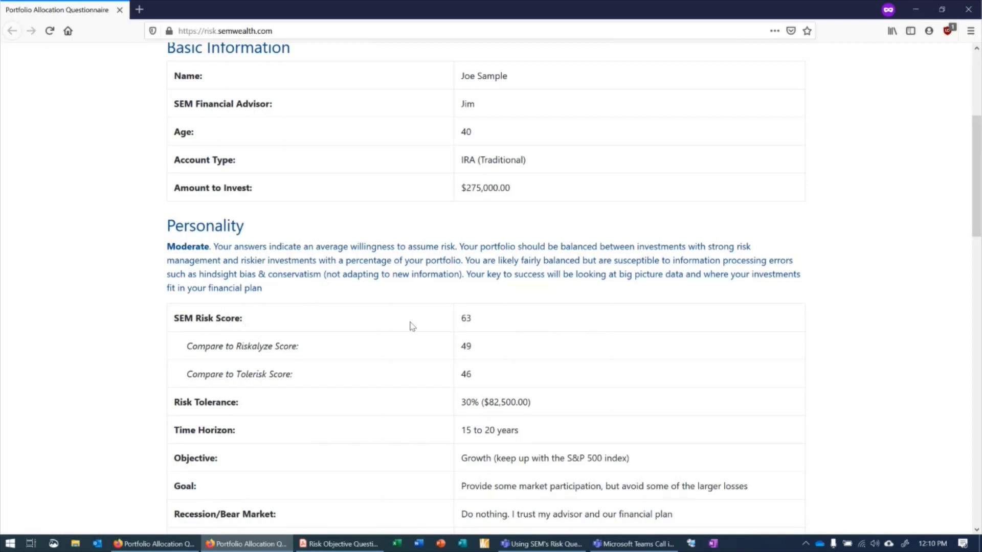
left_click_drag(480, 353, 461, 348)
left_click(496, 354)
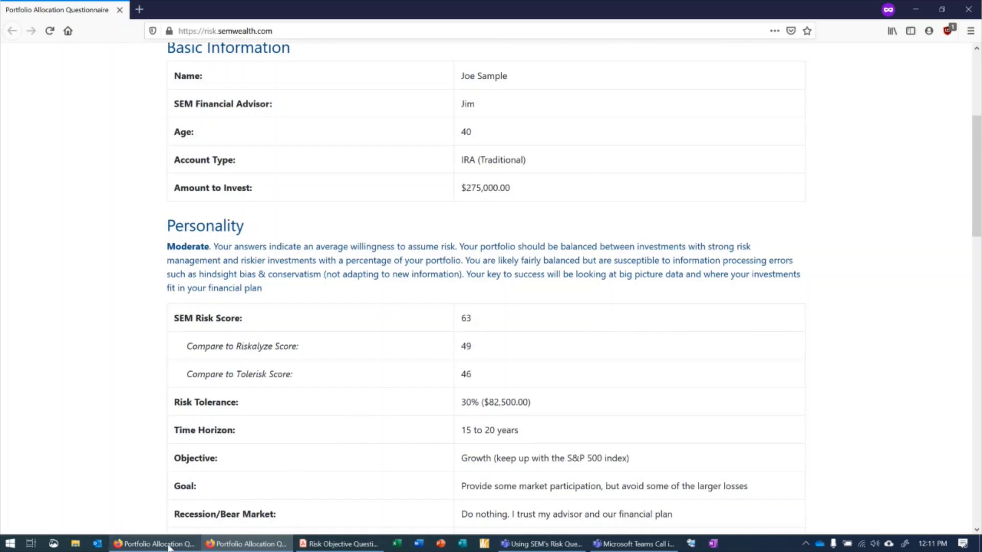
Switch to Riskalyze, open the sample client's Next-Gen Risk Assessment, and examine the six-month comfort zone
mouse_move(192, 543)
left_click(136, 491)
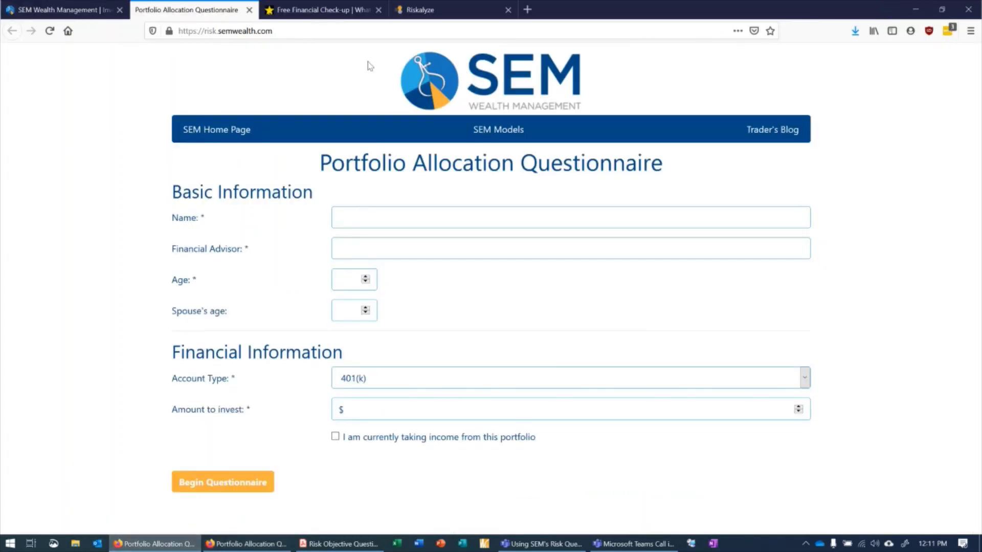
left_click(431, 10)
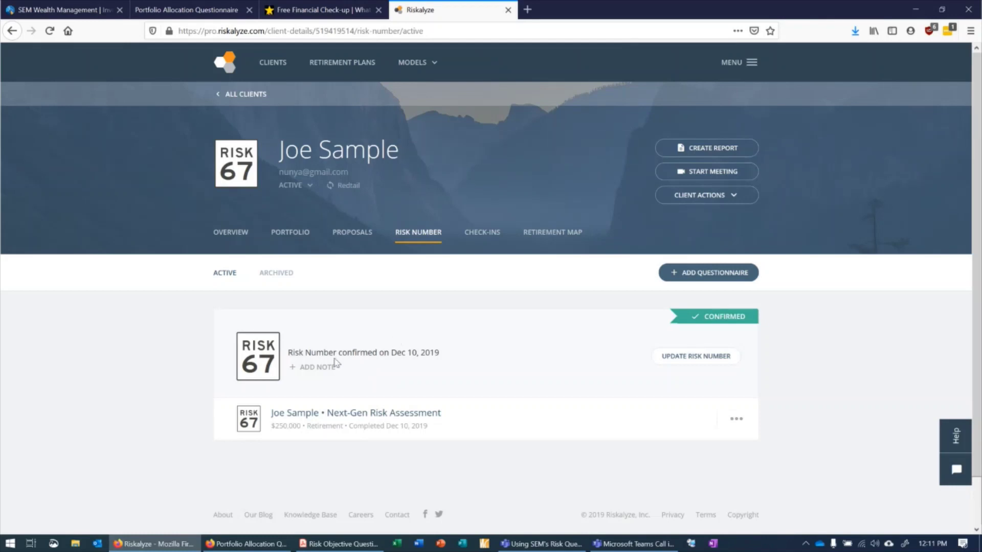
left_click(346, 418)
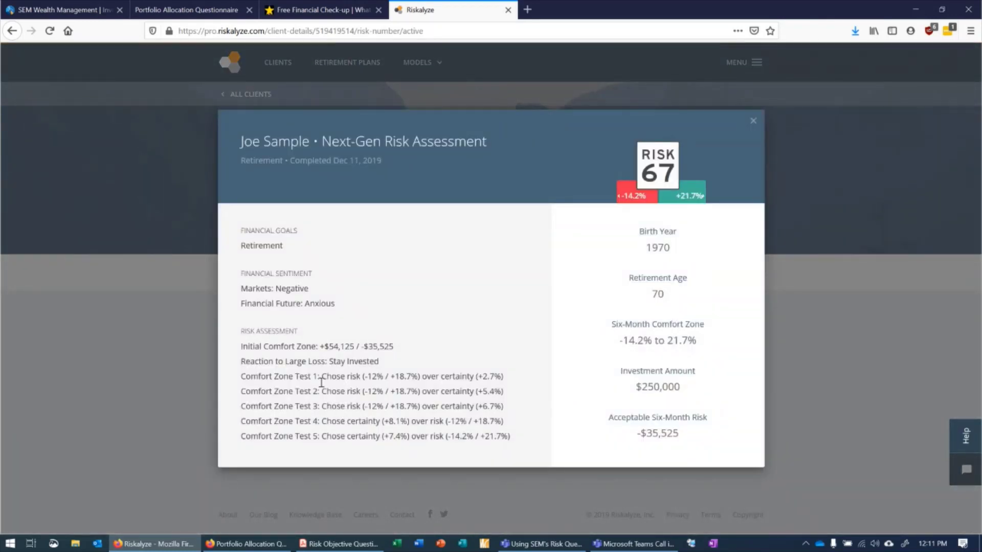
left_click_drag(623, 343, 644, 345)
left_click(634, 353)
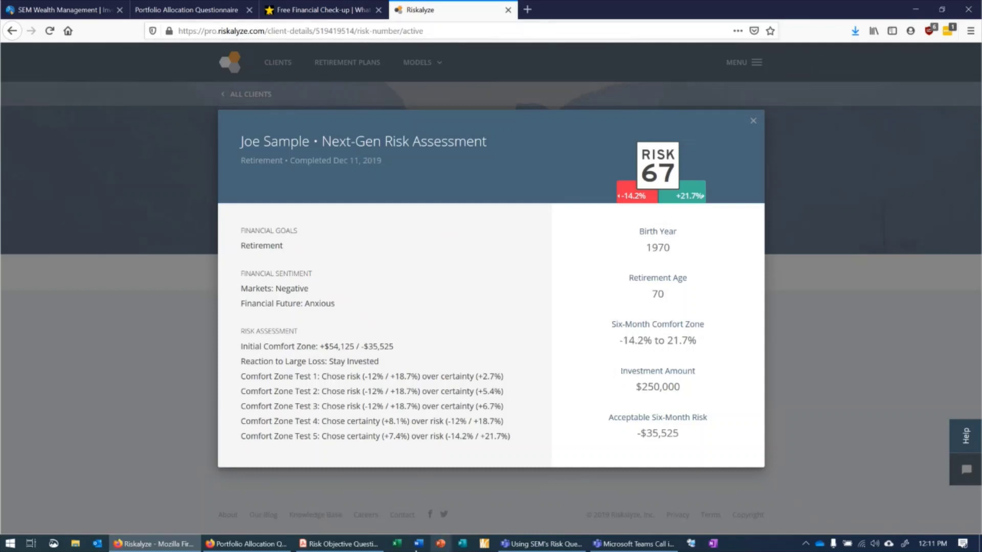
Return to the private-browsing questionnaire results and compare the SEM risk score with the Riskalyze and Tolerisk scores
left_click(351, 544)
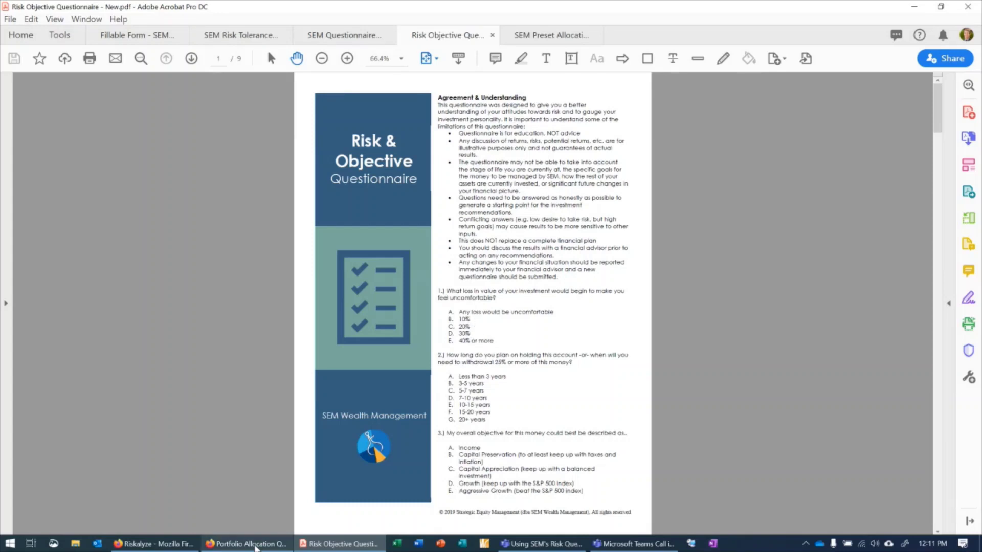
mouse_move(256, 548)
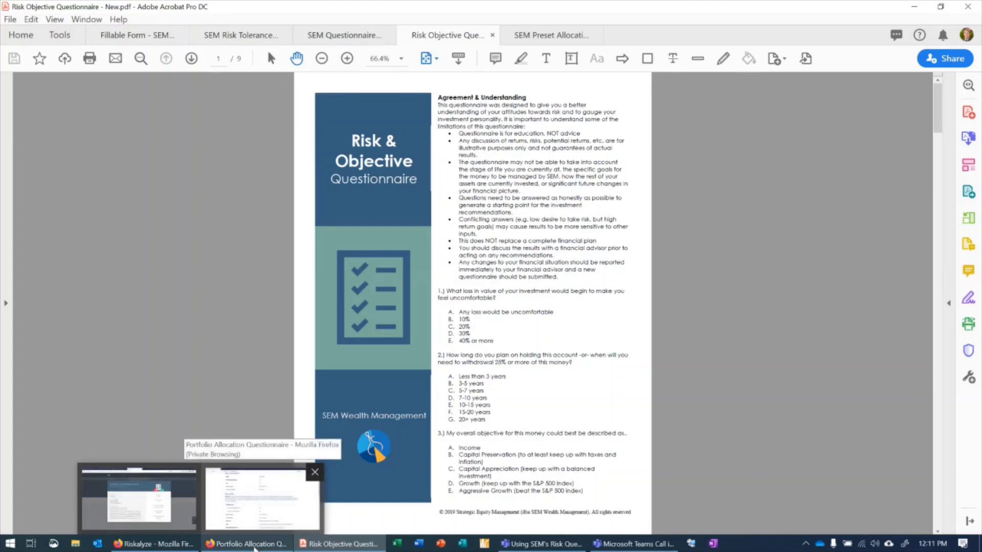
left_click(138, 499)
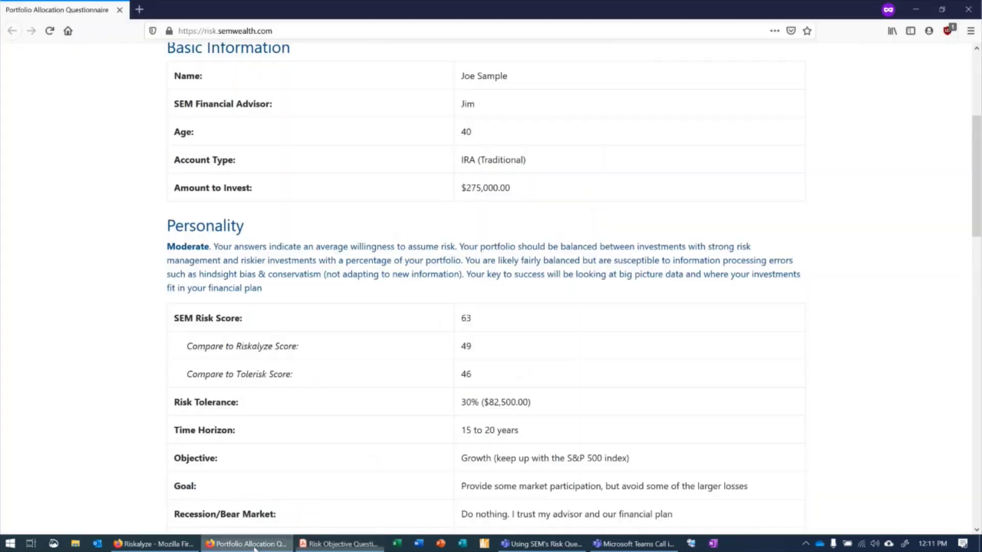
double_click(465, 344)
left_click(487, 356)
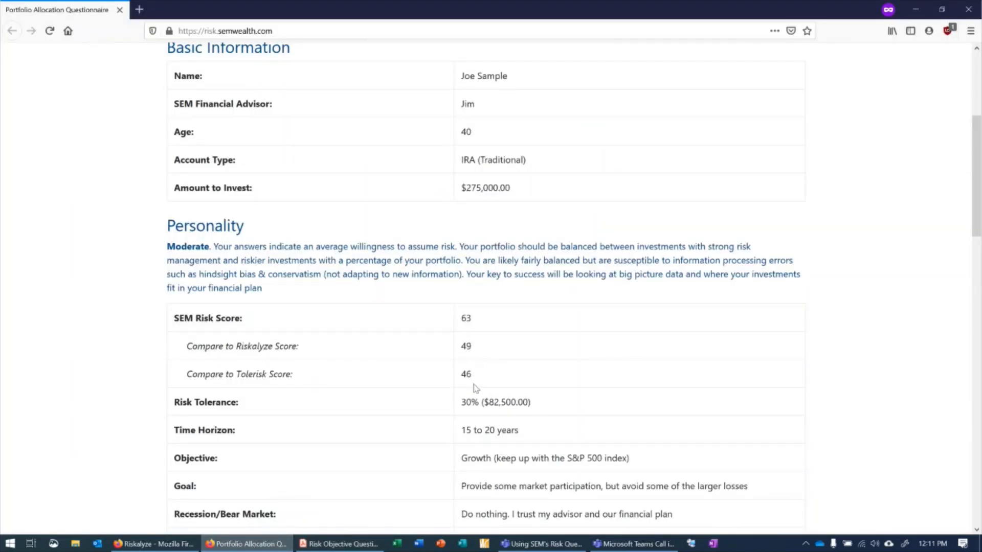
Review the results' portfolio preferences, equity exposure, capture ratios, potential losses, trailing returns, and recommended management styles and models
scroll(478, 383, "down", 7)
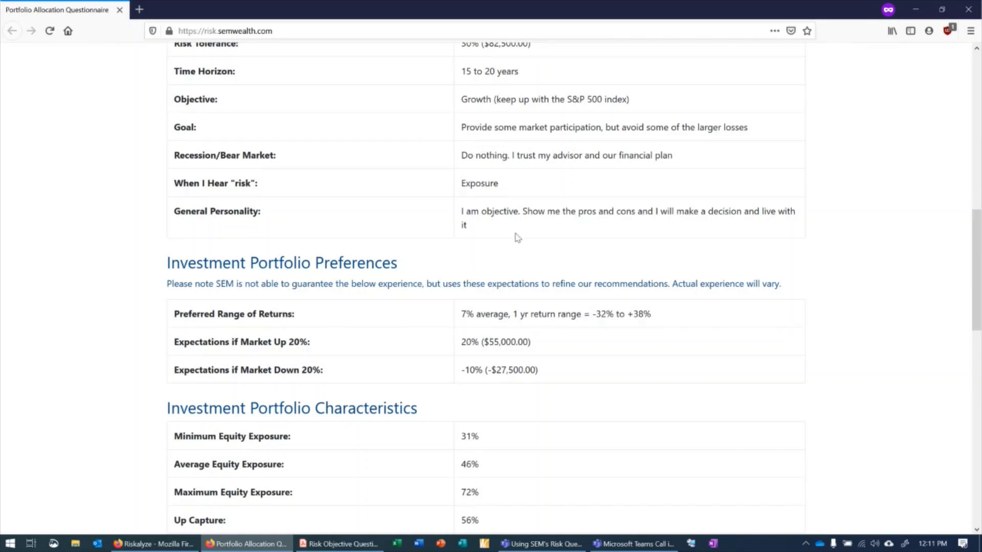
scroll(544, 298, "down", 3)
scroll(543, 299, "down", 3)
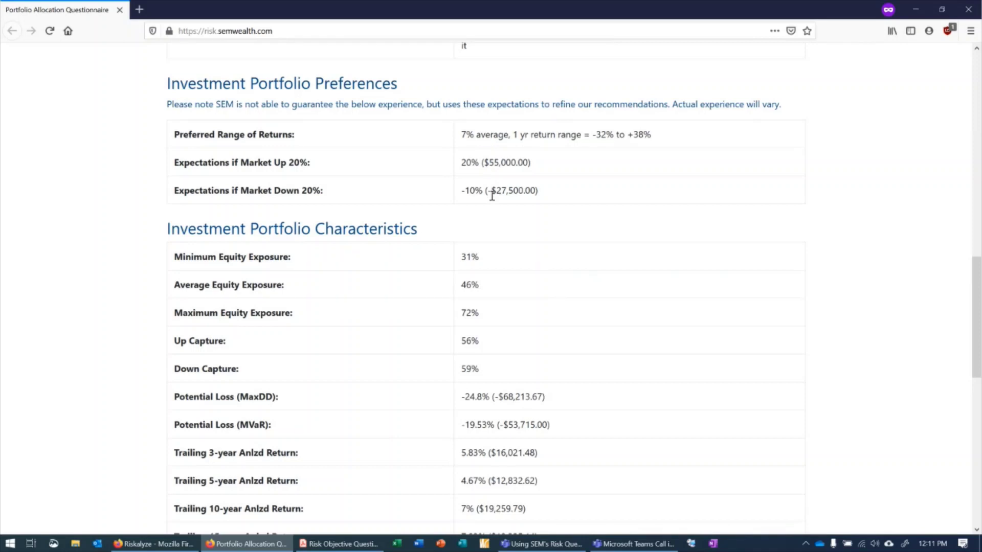
scroll(539, 284, "down", 3)
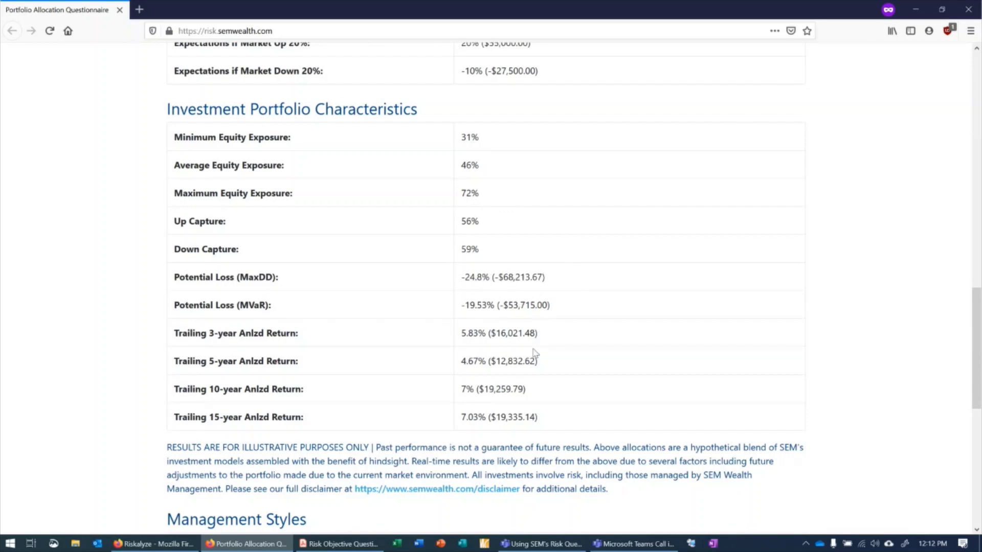
scroll(535, 354, "down", 4)
scroll(535, 354, "down", 3)
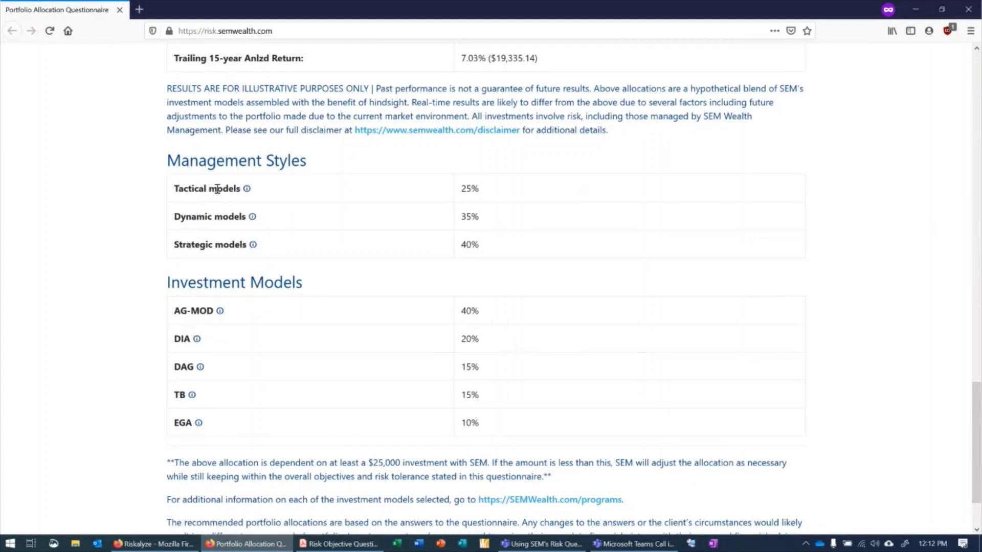
Read the descriptions of the Dynamic models management style and the AG-MOD investment model
mouse_move(253, 218)
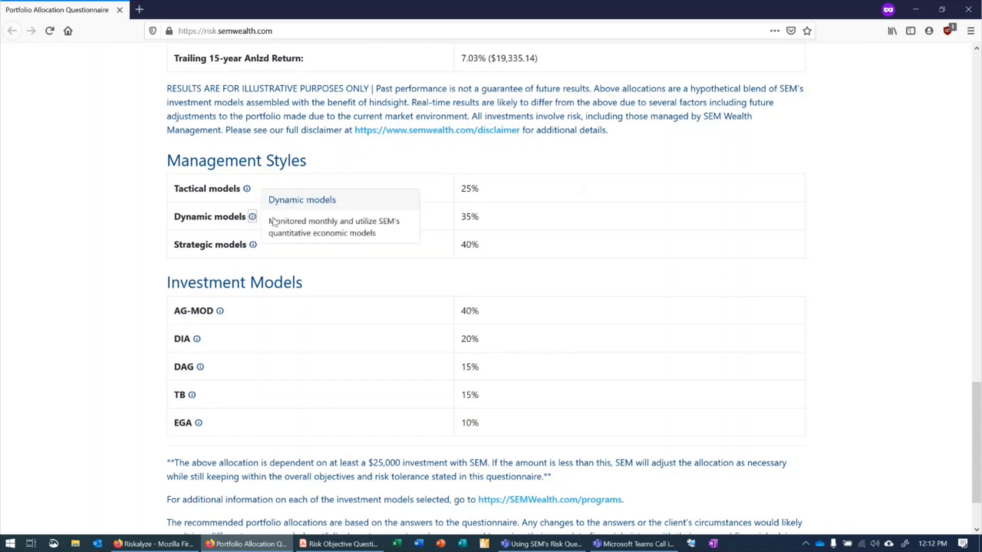
left_click(347, 285)
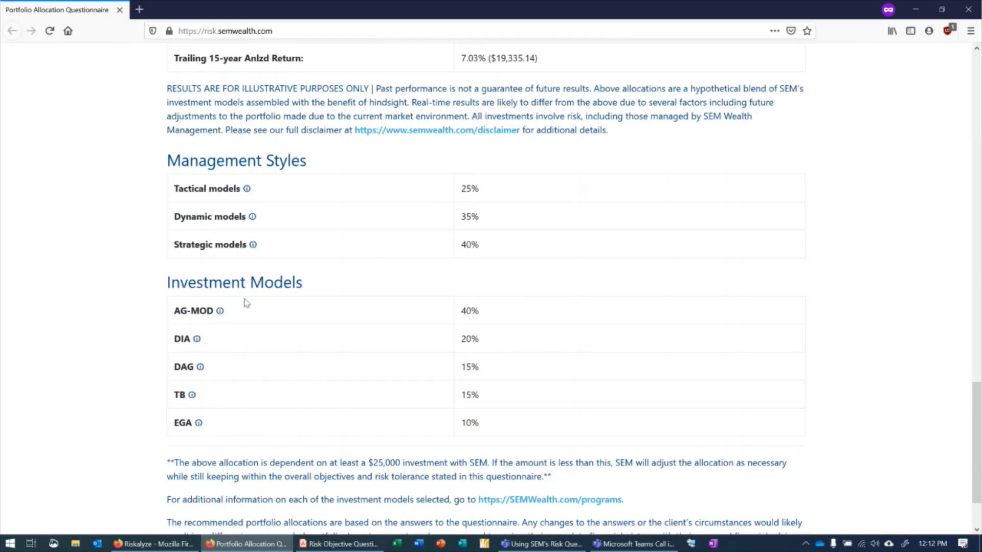
left_click(220, 310)
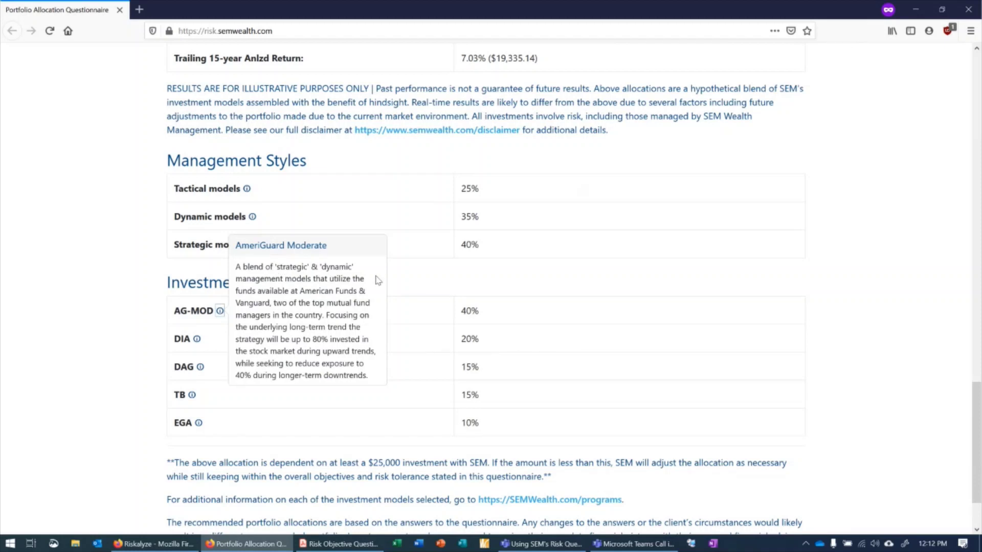
left_click(421, 284)
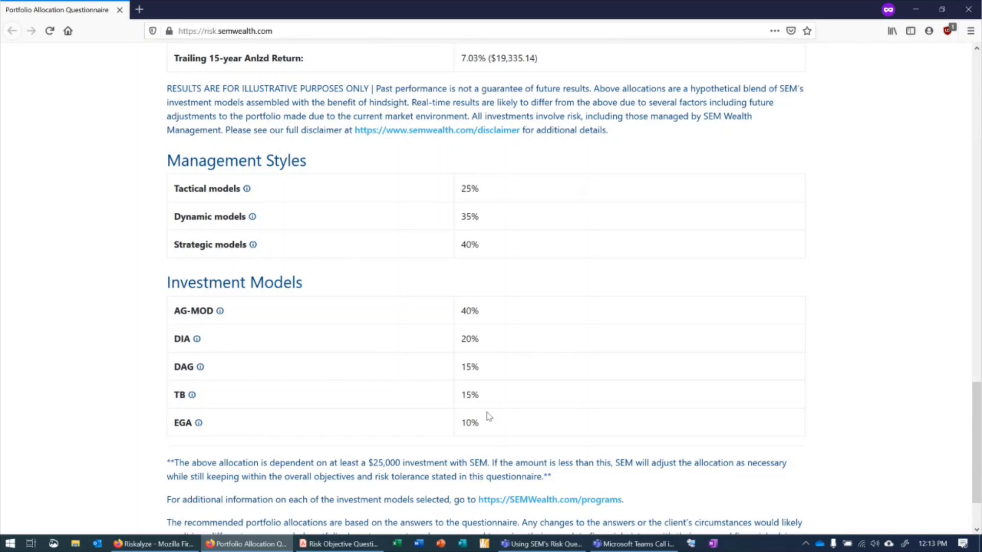
Switch to Acrobat to examine the SEM Preset Allocation risk-return chart, and return to the questionnaire results in Firefox
left_click(356, 549)
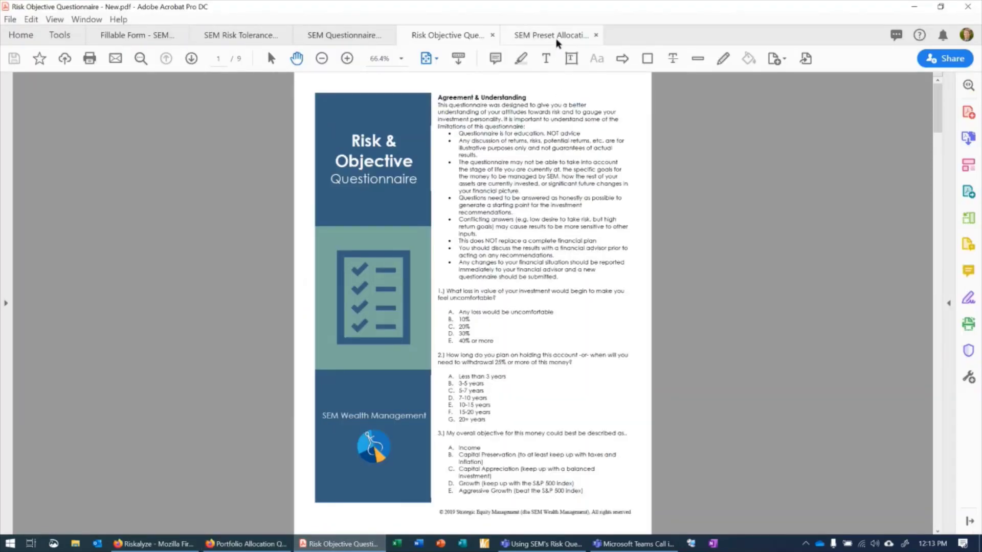
left_click(537, 37)
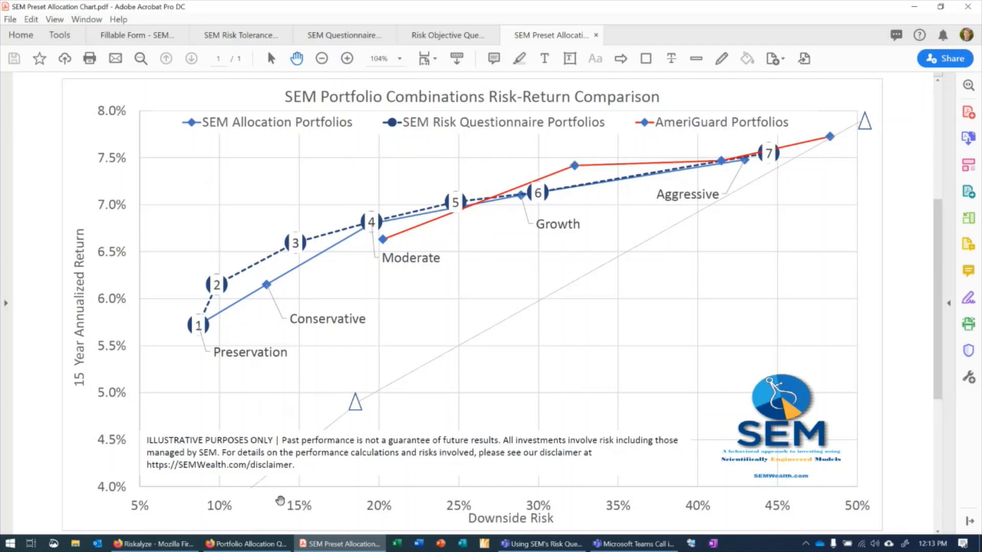
left_click(248, 544)
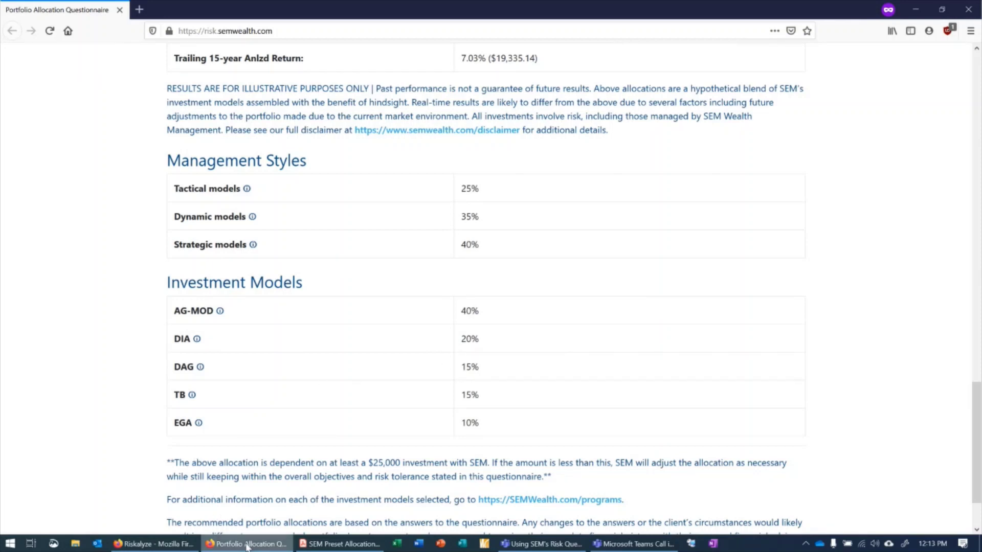
Open the advisors' Paperwork Checklist page on the SEM Wealth Management website and locate the Risk & Objective Questionnaire
left_click(176, 545)
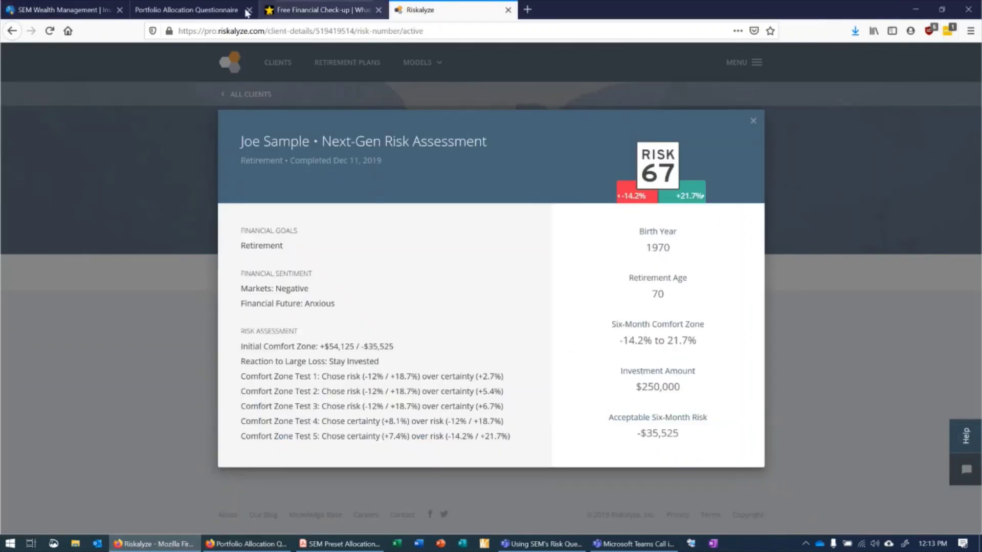
left_click(64, 10)
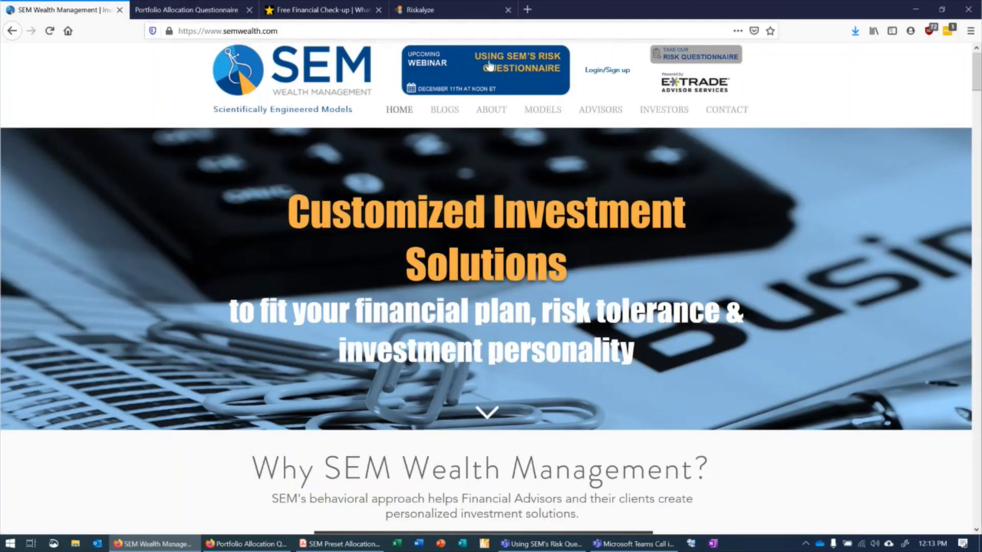
mouse_move(636, 109)
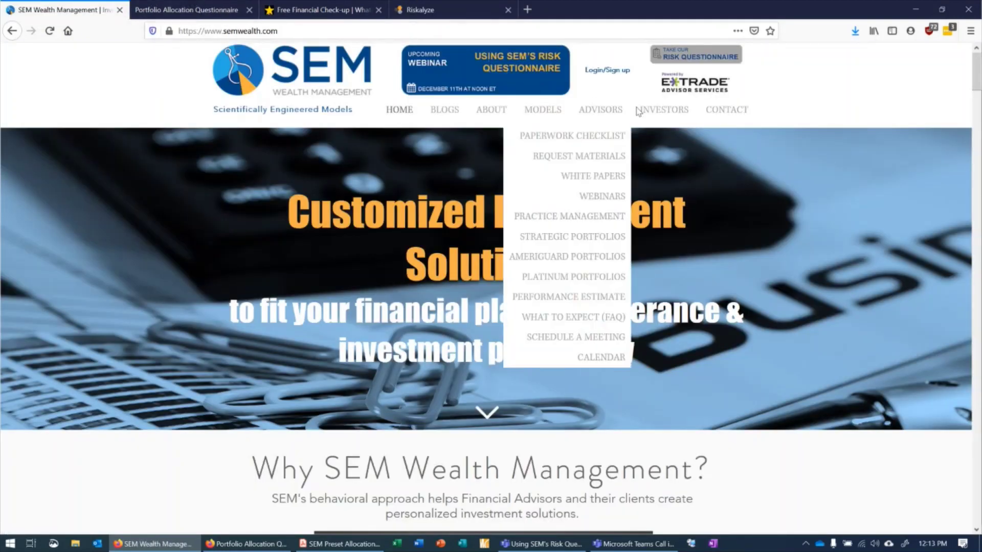
left_click(616, 140)
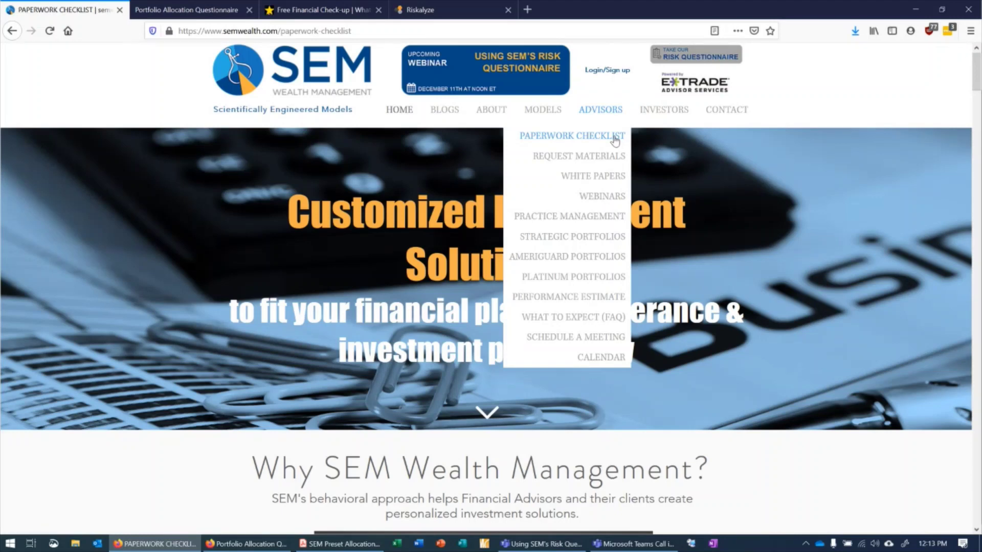
scroll(615, 139, "up", 10)
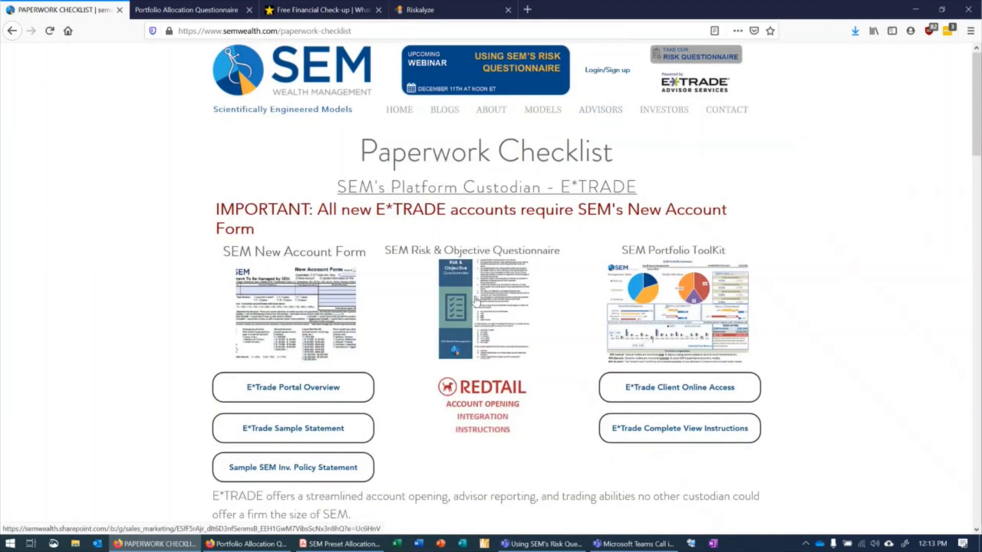
Switch to Acrobat and review the Axiom and FlexUMA portfolio allocation pages in the Risk Objective Questionnaire PDF
left_click(314, 545)
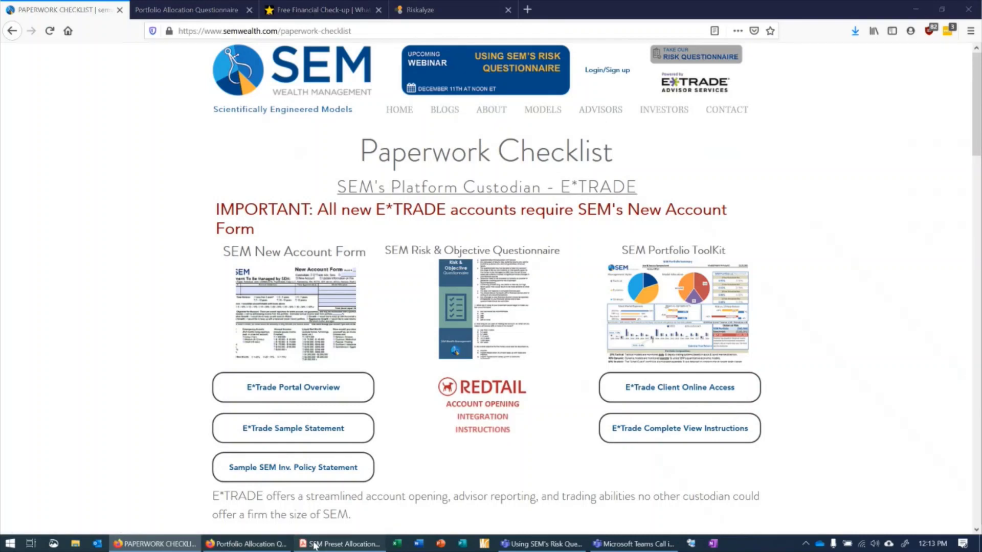
left_click(431, 36)
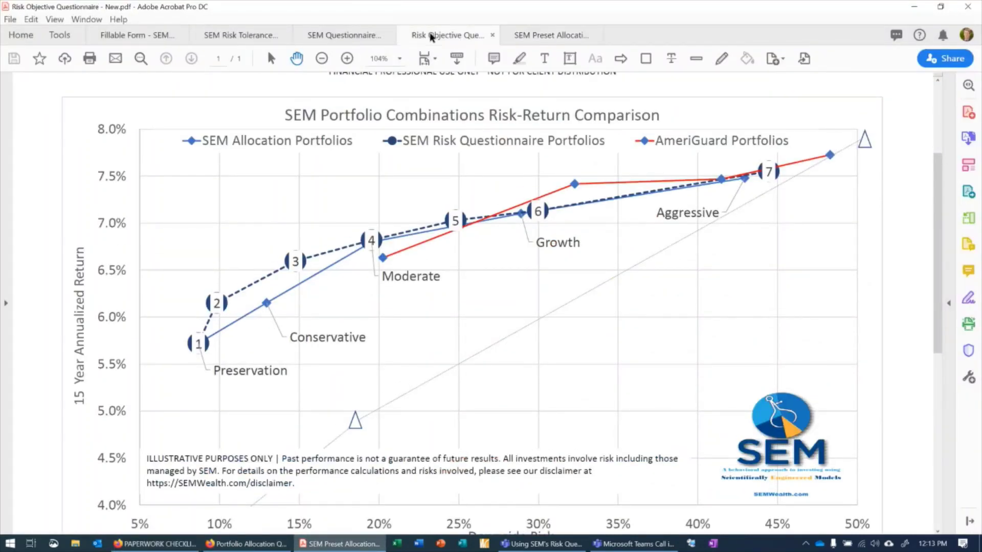
scroll(439, 282, "up", 3)
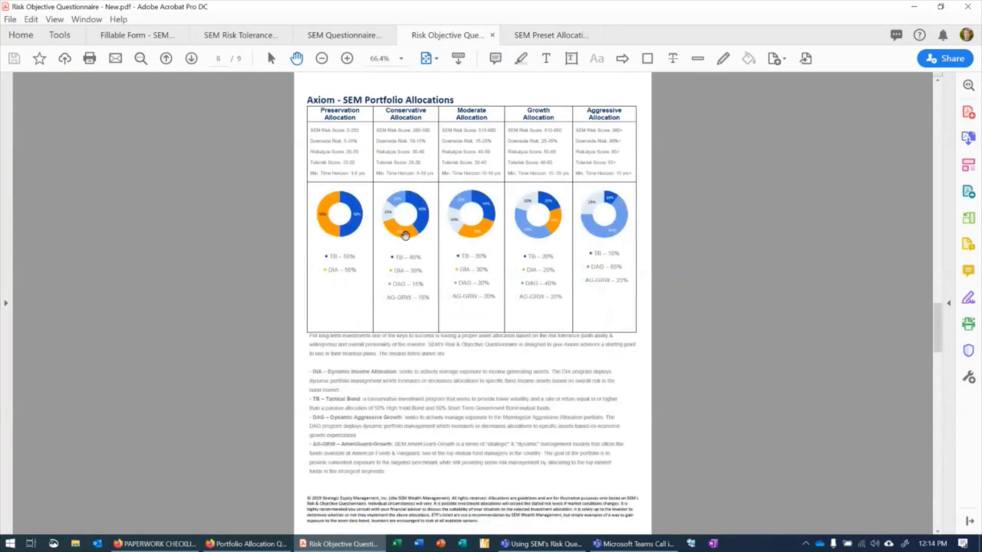
scroll(353, 149, "down", 2)
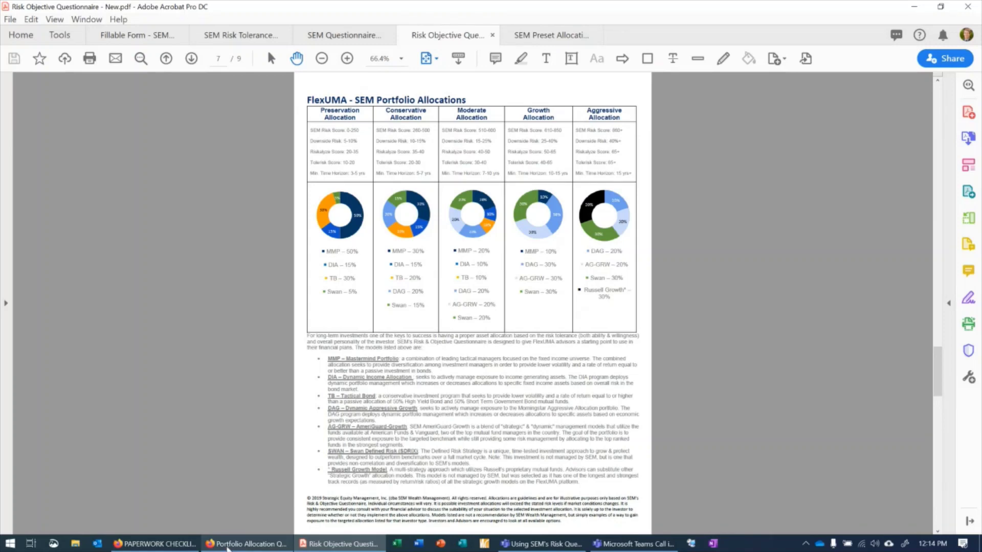
Return to the Paperwork Checklist page in Firefox and try to download the SEM Portfolio ToolKit workbook
left_click(244, 543)
left_click(175, 546)
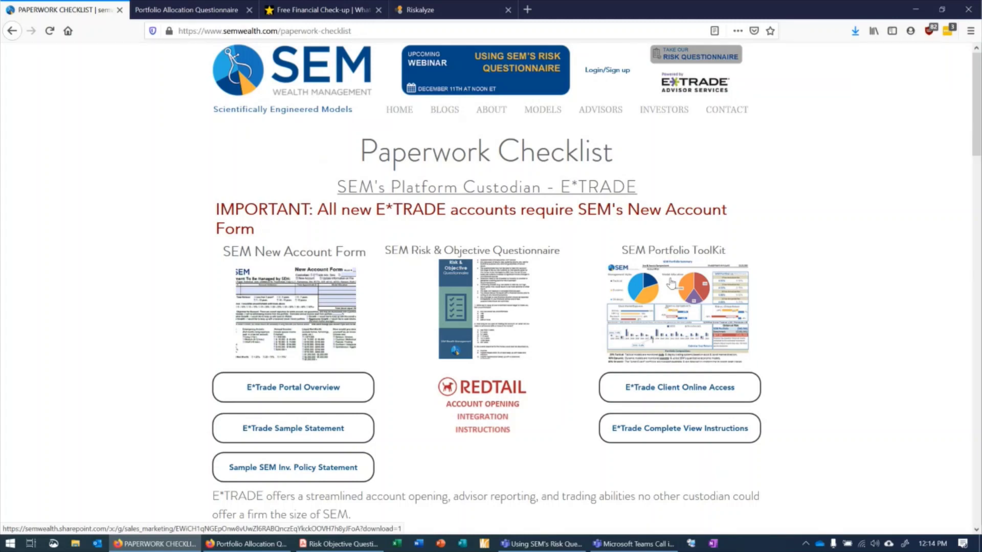
left_click(669, 297)
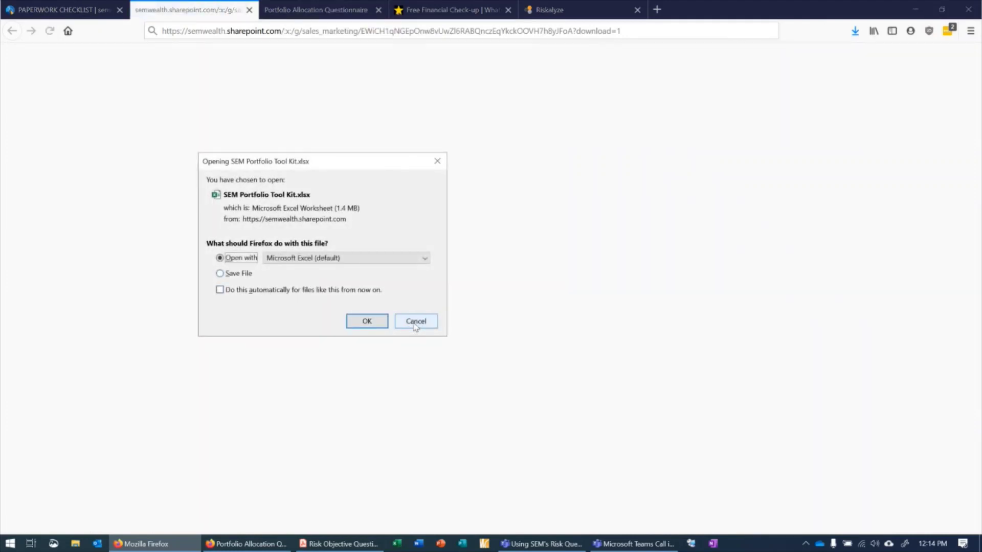
left_click(415, 322)
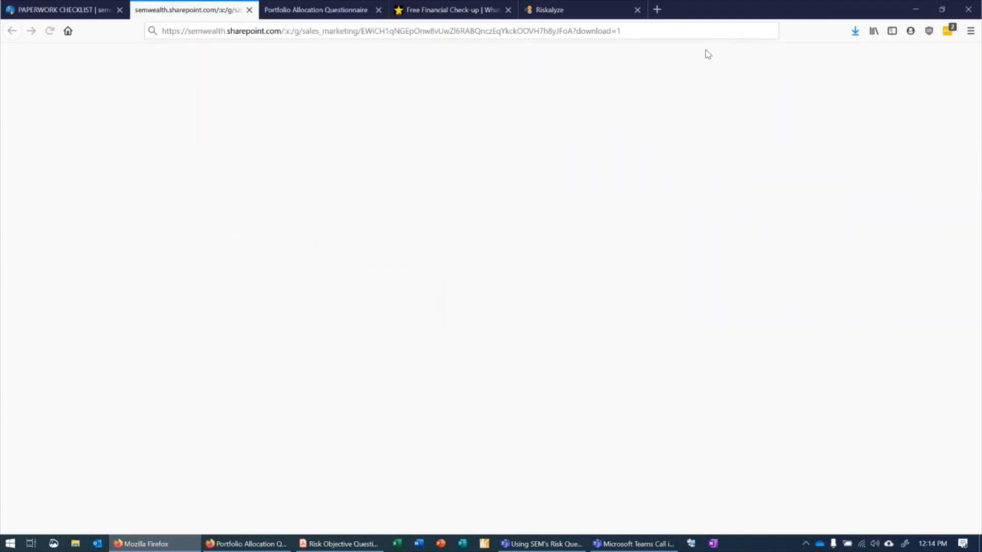
Check the questionnaire results in Firefox, and switch to Acrobat to examine the enlarged SEM Allocation Portfolio Composition page
left_click(235, 546)
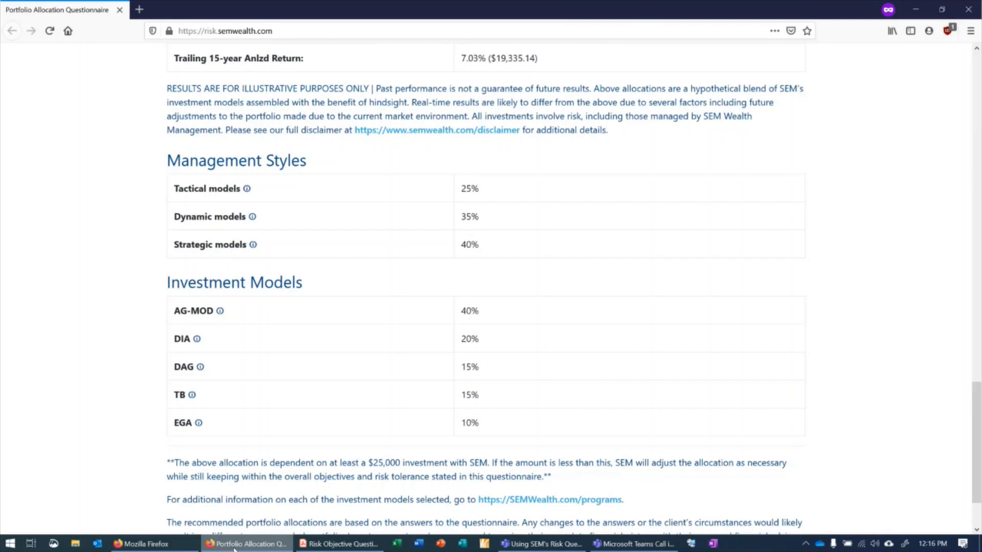
left_click(332, 545)
scroll(353, 200, "up", 1)
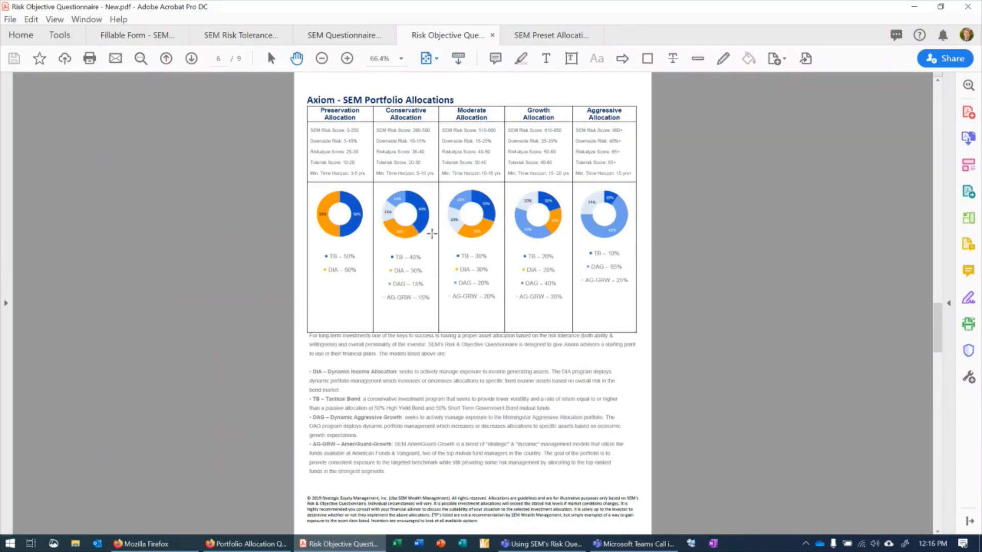
scroll(432, 233, "up", 1)
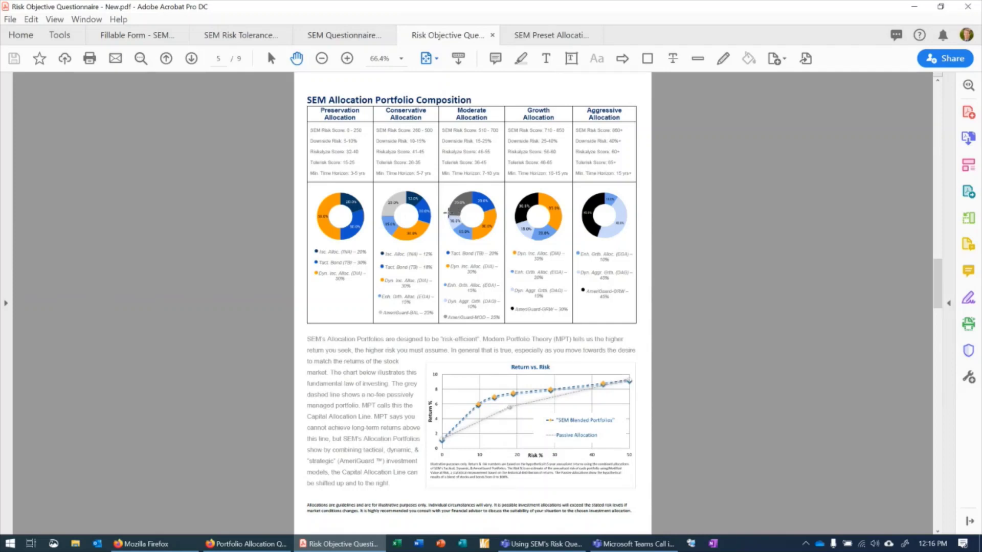
scroll(446, 213, "up", 3)
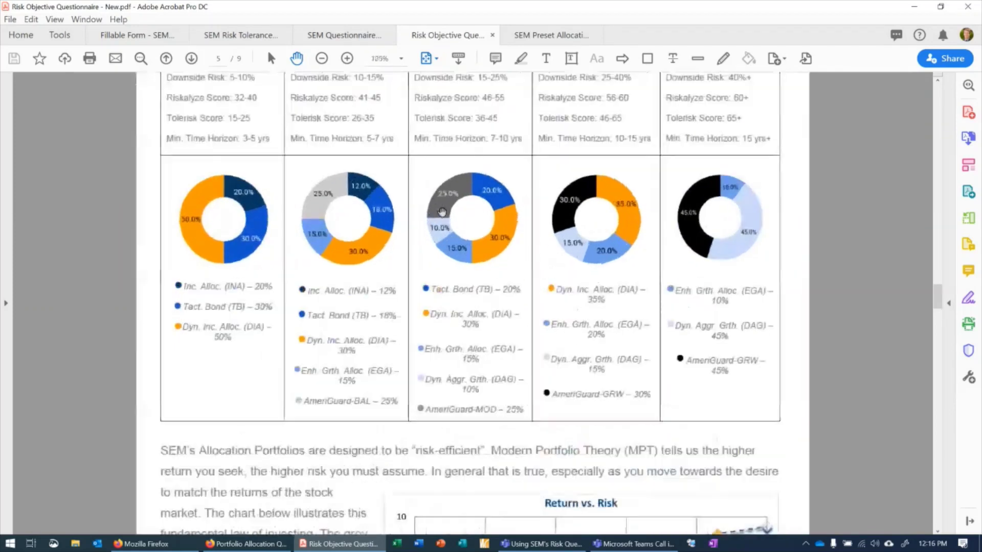
scroll(399, 200, "up", 2)
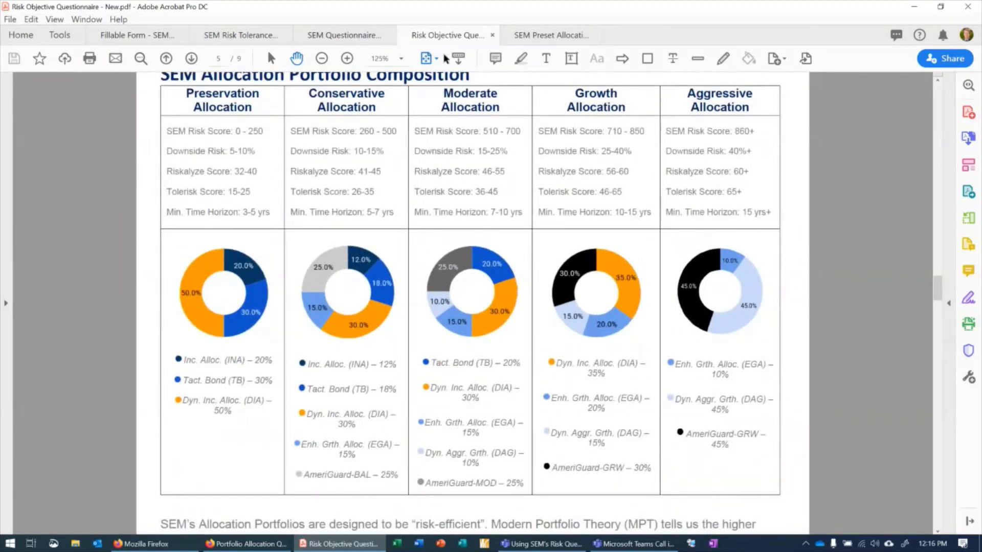
Return to the questionnaire results in Firefox and highlight the personality rating in the Personality section
left_click(228, 544)
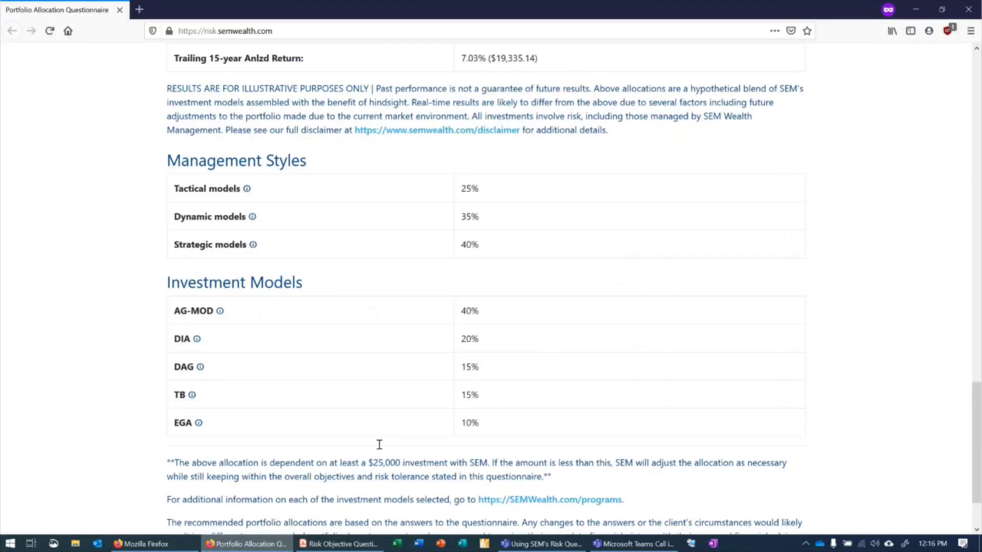
scroll(307, 215, "up", 15)
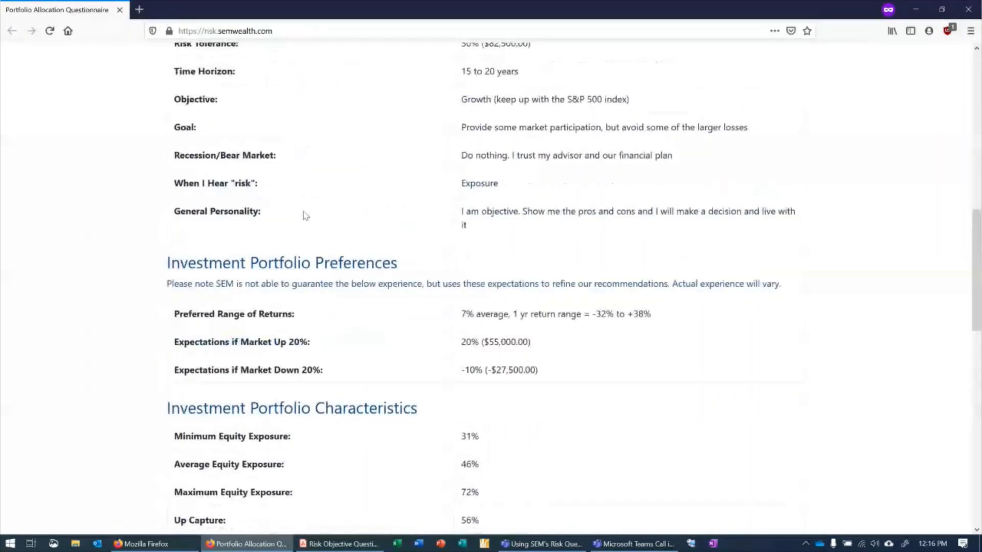
scroll(311, 215, "up", 4)
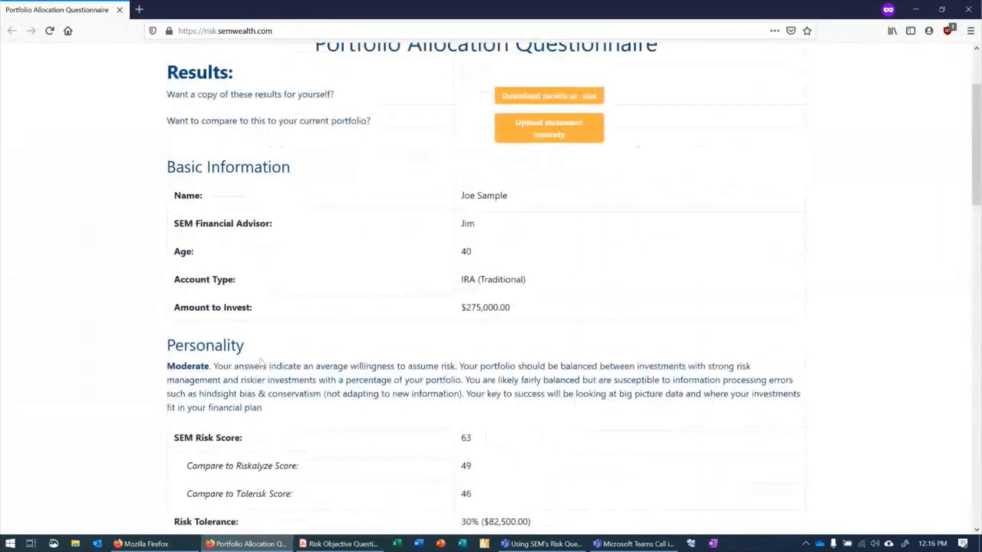
double_click(186, 367)
Switch to Acrobat and compare the SEM Allocation Portfolio Composition page with the Axiom portfolio allocations page
left_click(339, 544)
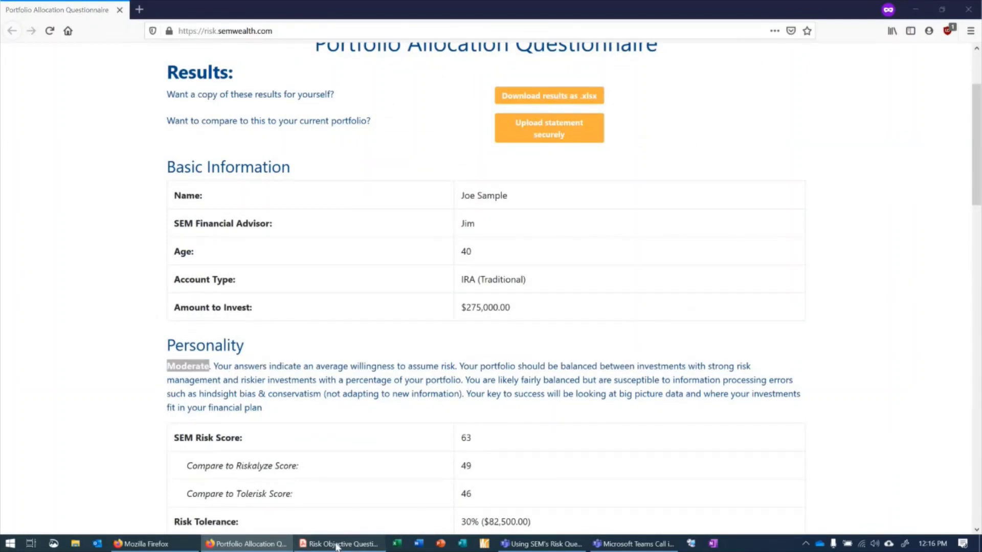
scroll(313, 193, "up", 1)
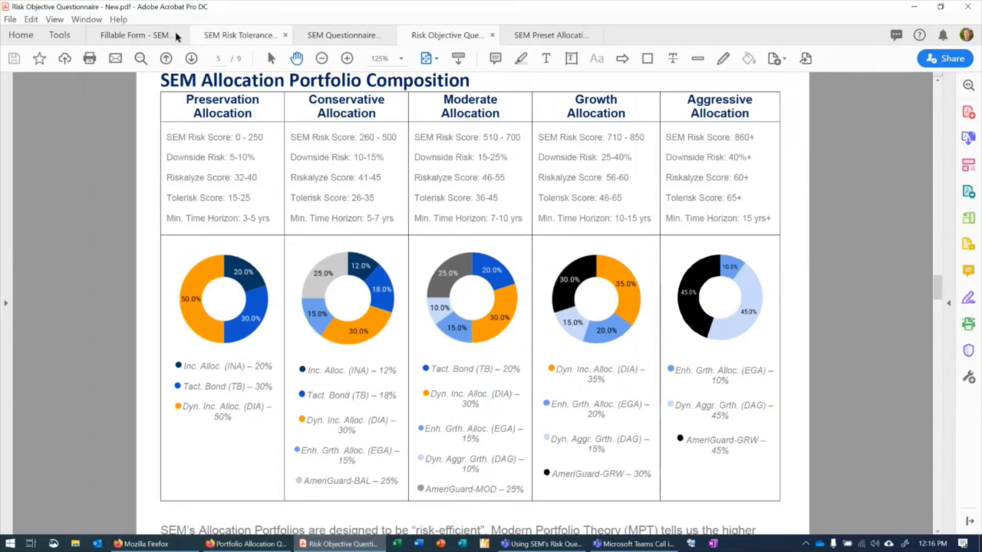
left_click(191, 59)
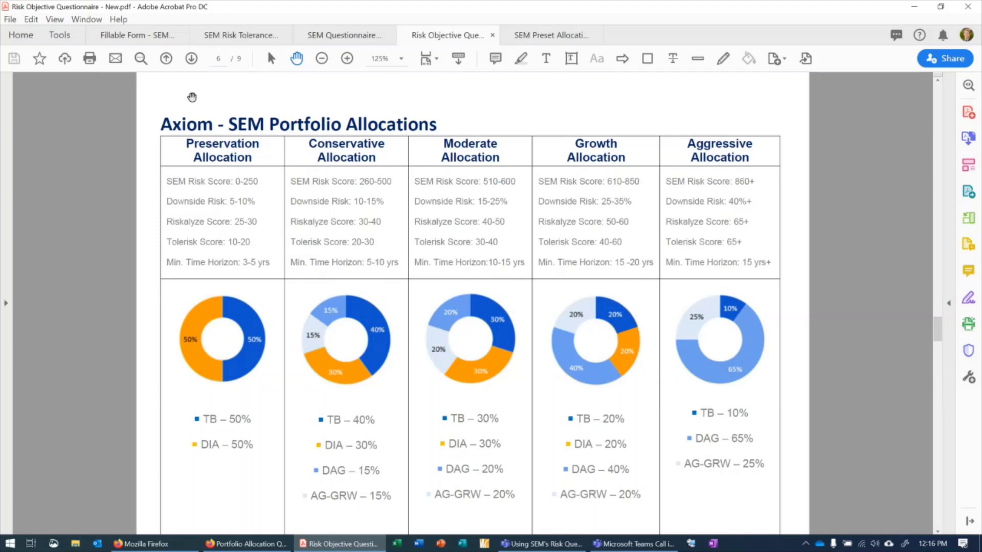
Return to the questionnaire results in Firefox and review the Investment Portfolio Preferences and Characteristics sections
left_click(264, 545)
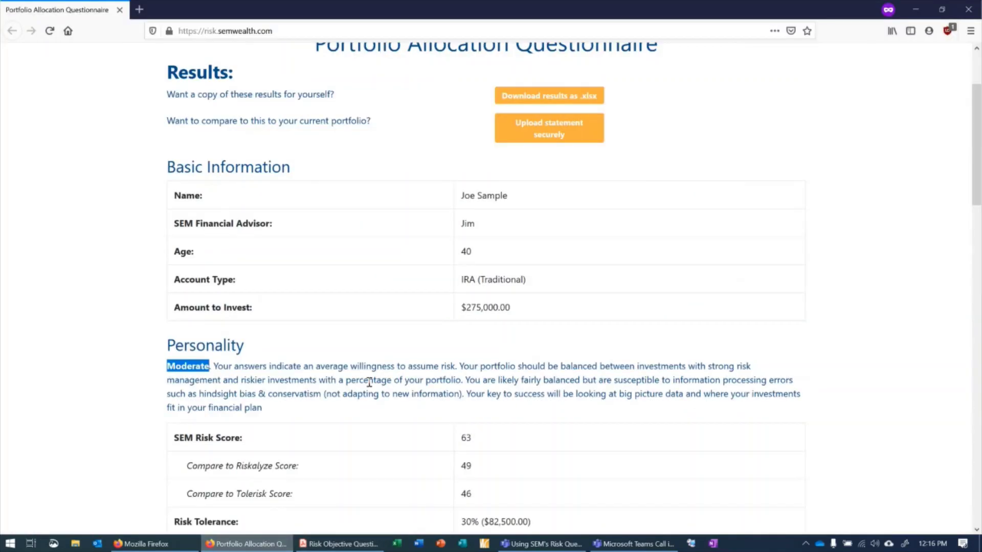
scroll(335, 302, "up", 3)
scroll(336, 302, "down", 10)
scroll(336, 303, "down", 4)
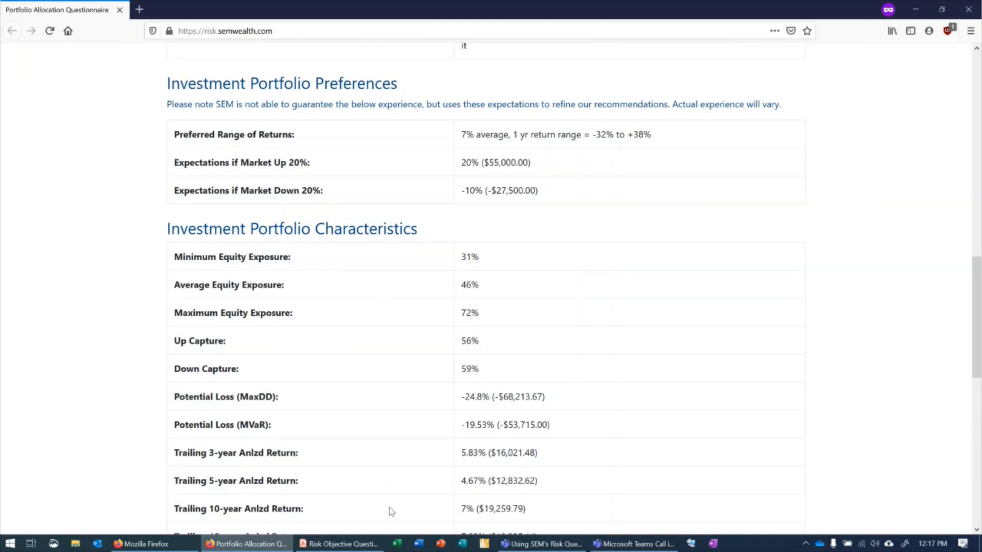
Examine the SEM Preset Allocation risk-return chart in Acrobat, and go back to the questionnaire results in Firefox
left_click(351, 547)
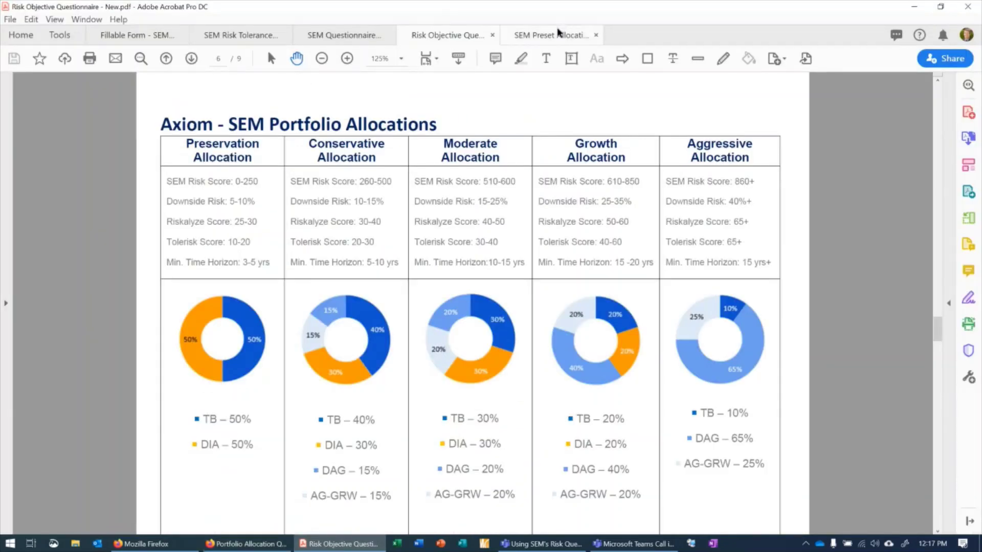
left_click(555, 36)
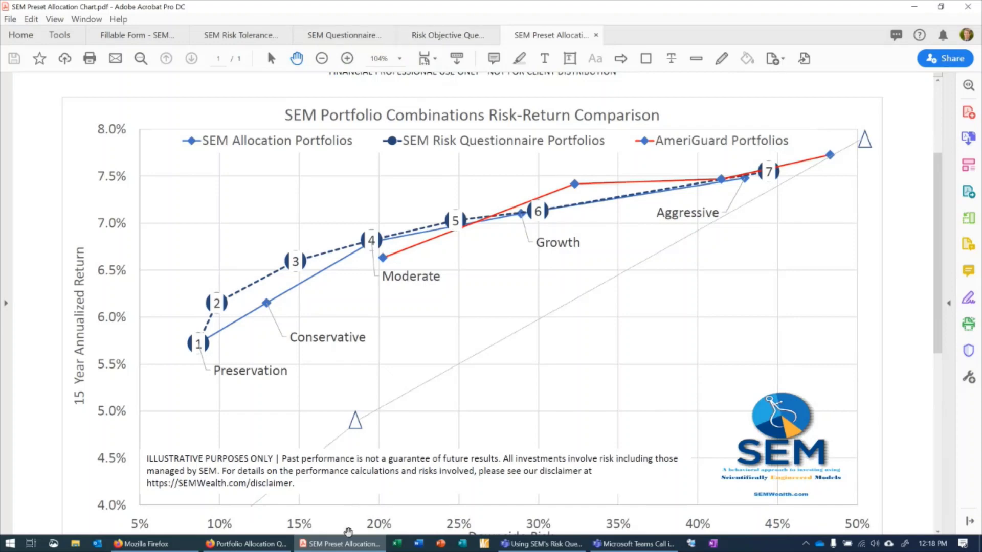
left_click(245, 543)
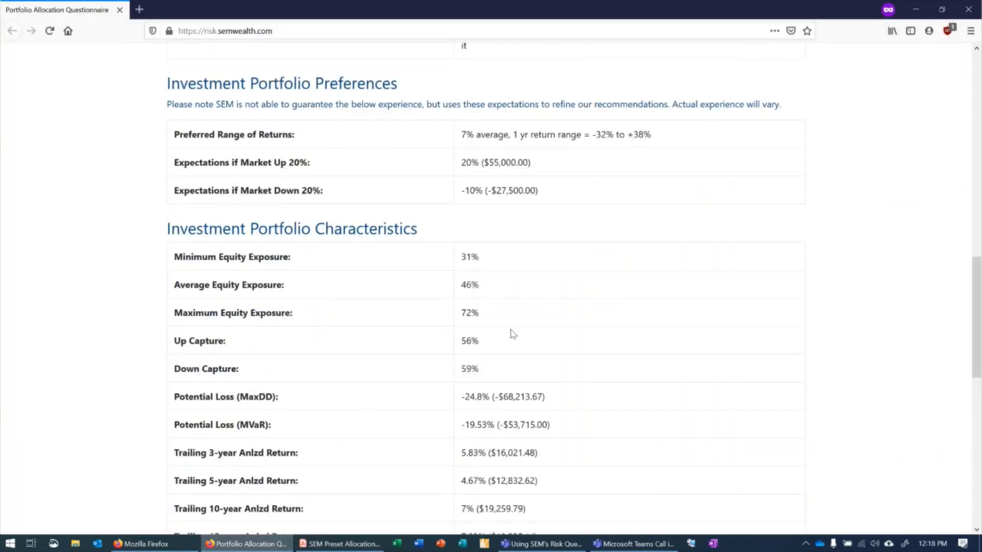
Locate and highlight the Risk Tolerance value in the results, review it beside the risk scores, and clear the highlight
scroll(522, 336, "up", 8)
scroll(521, 335, "down", 4)
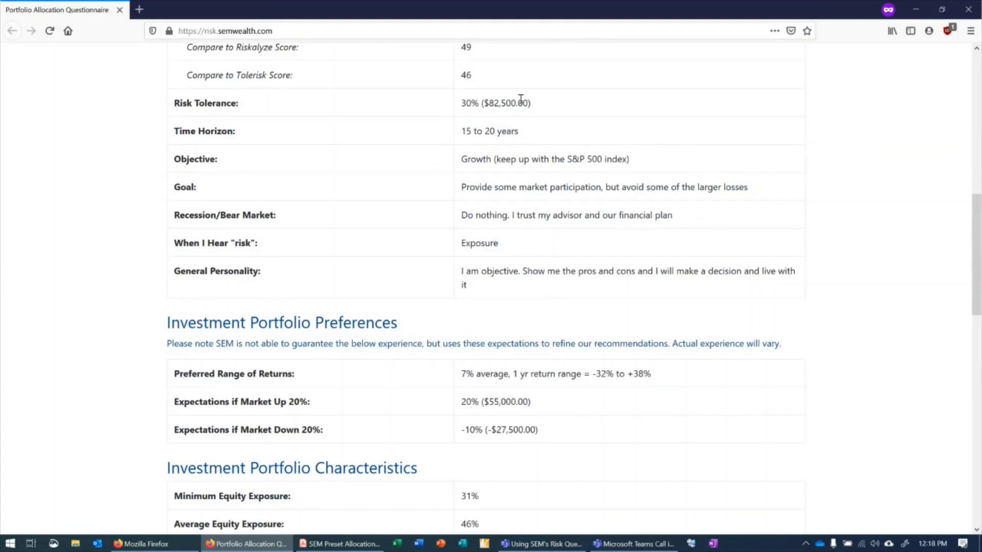
left_click_drag(535, 104, 463, 114)
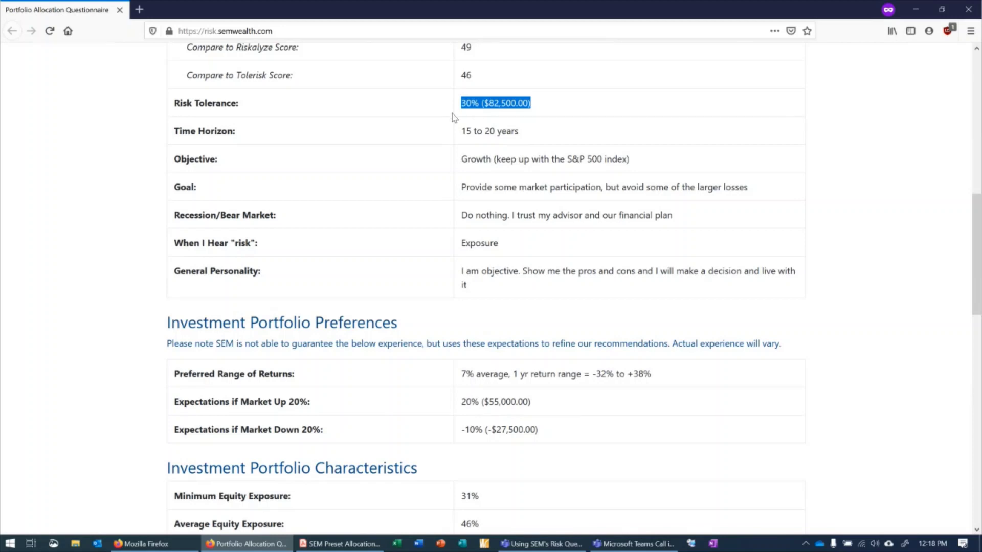
scroll(325, 208, "up", 5)
scroll(212, 67, "down", 1)
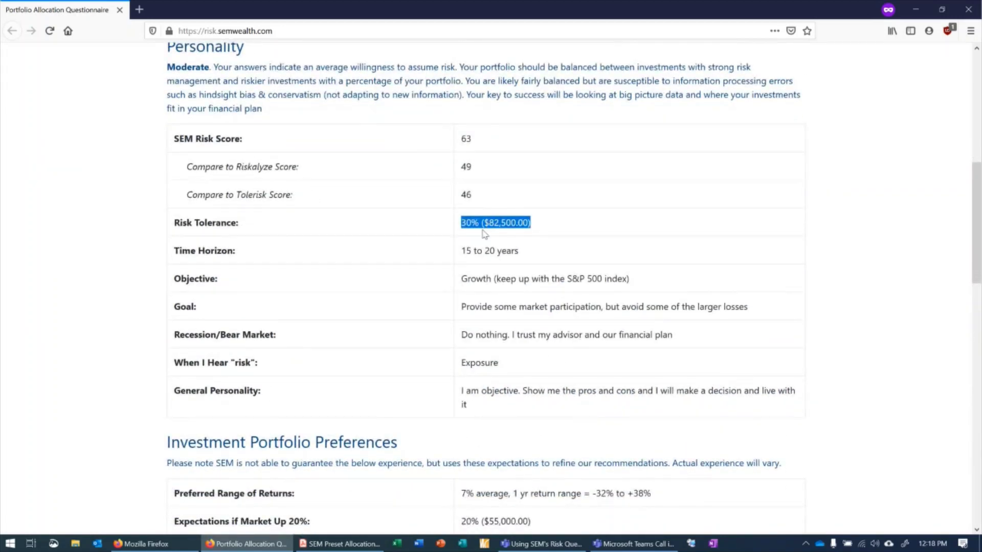
left_click(466, 221)
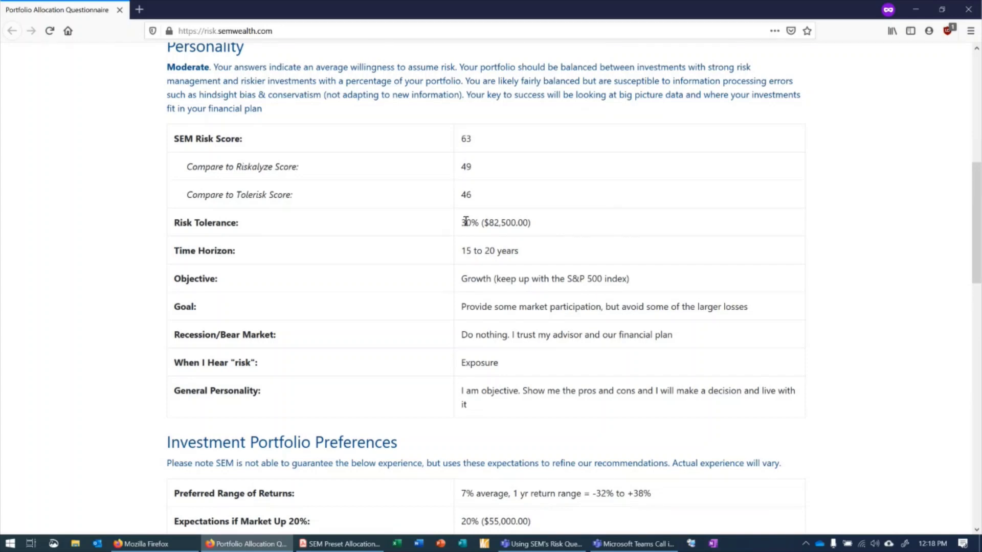
Review the recommended Management Styles and Investment Models in the results, and return to the Personality section
scroll(660, 366, "down", 10)
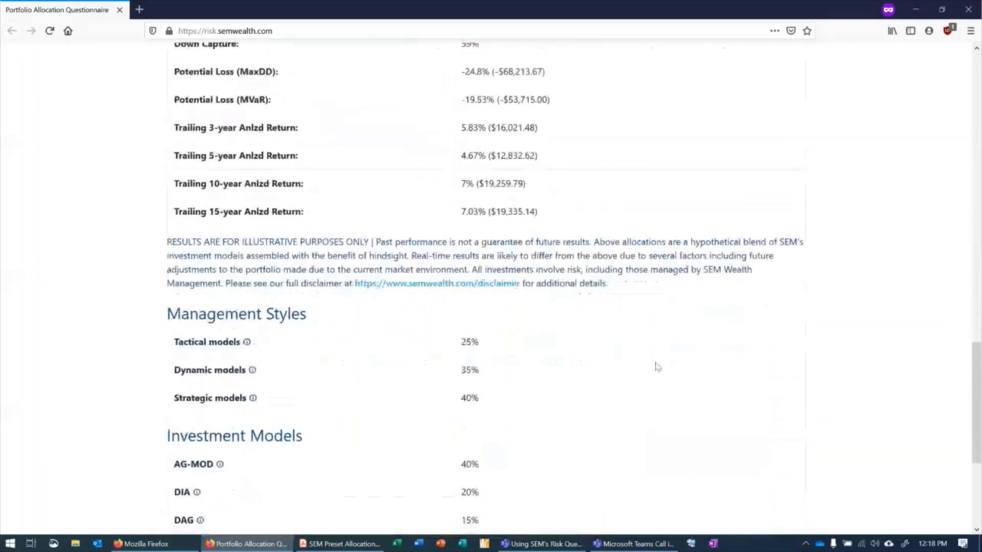
scroll(658, 367, "down", 3)
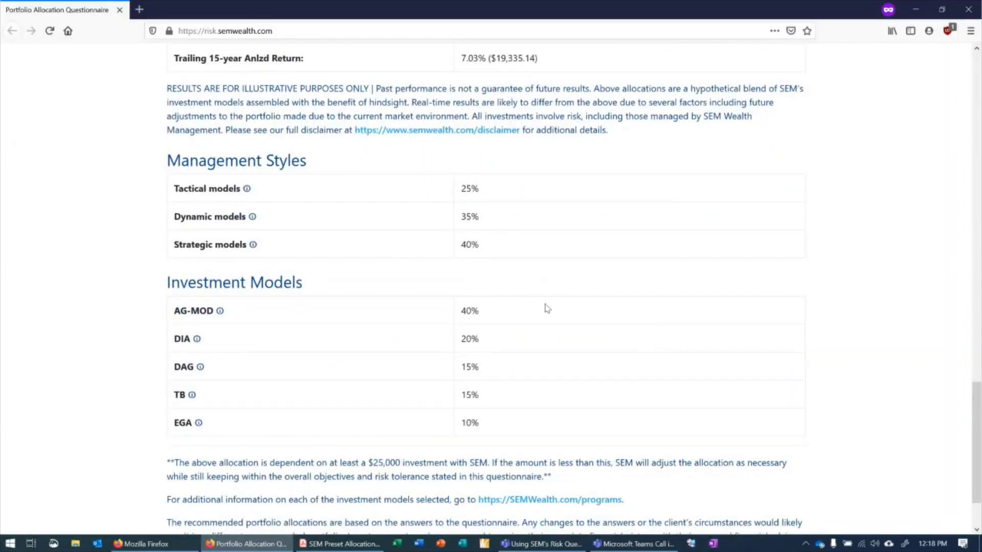
scroll(535, 328, "up", 18)
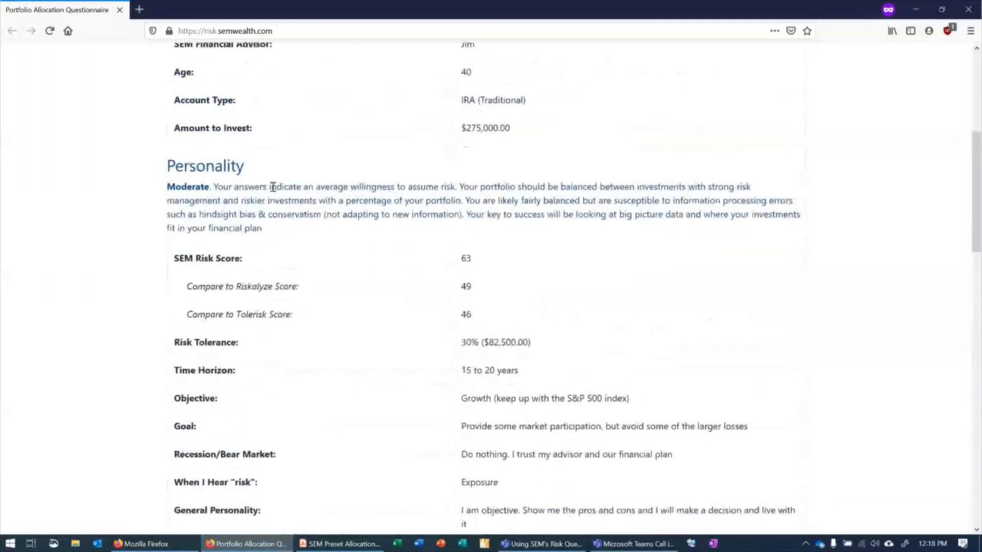